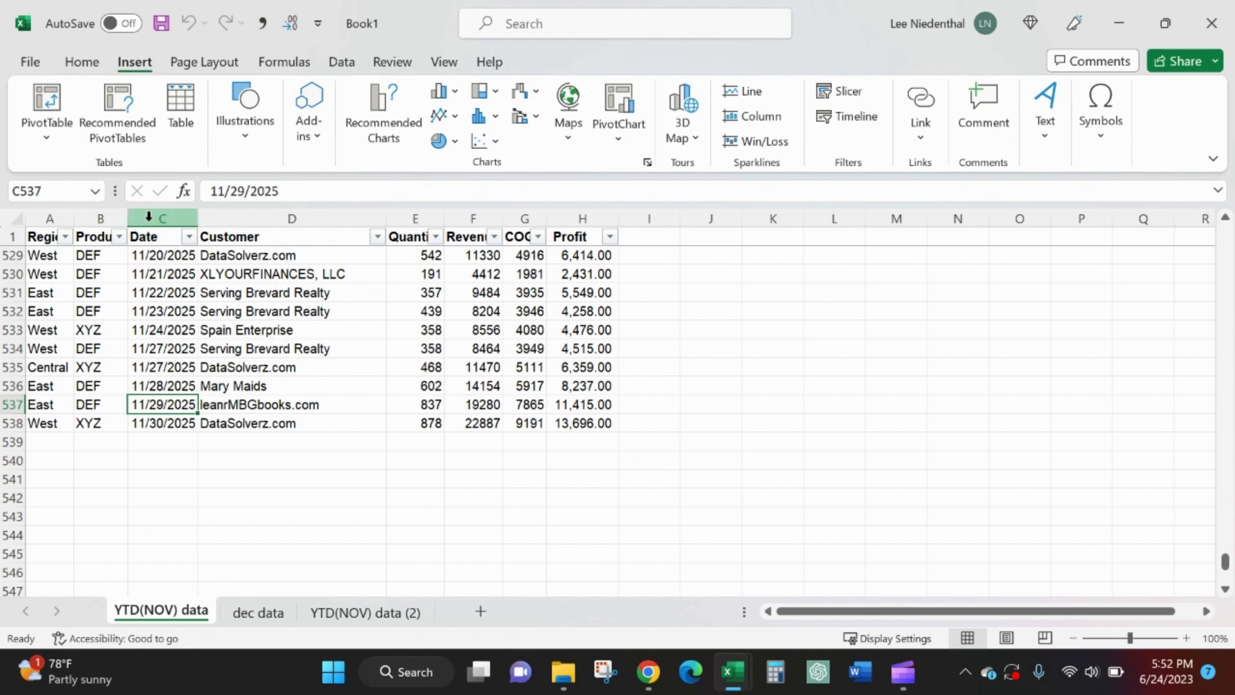
Step: Review the 2024 and 2025 months in the Date column filter, closing it without filtering
left_click(188, 237)
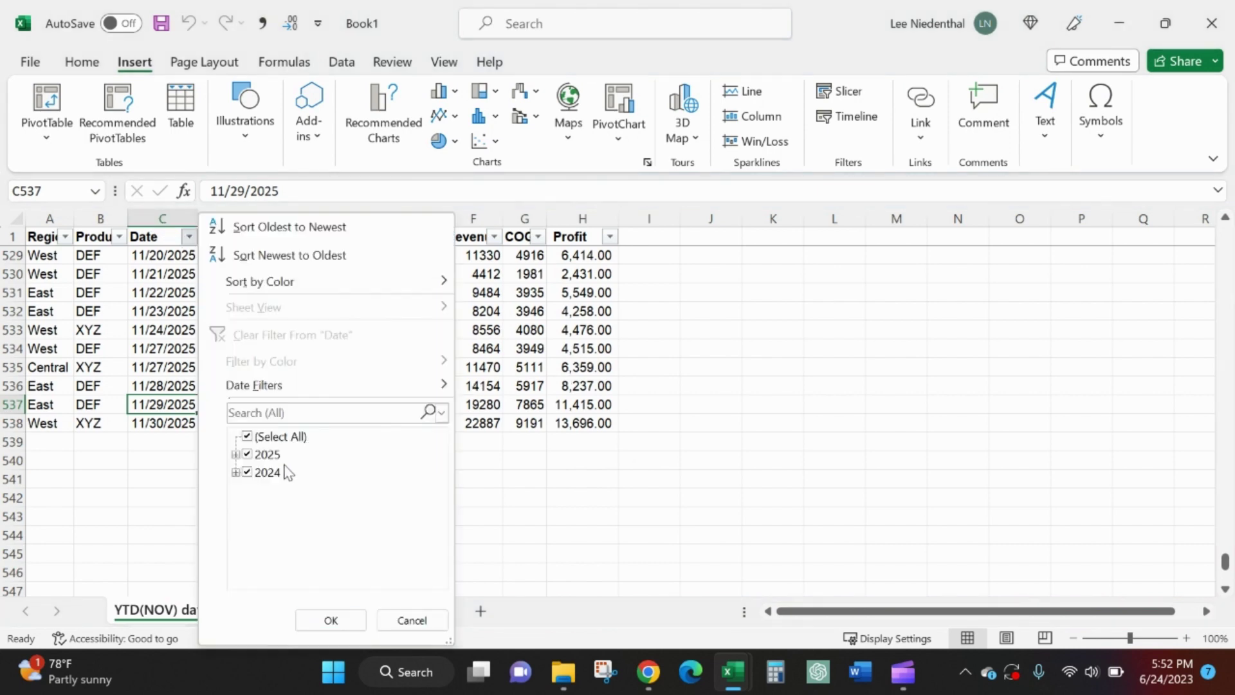
left_click(235, 472)
scroll(252, 483, "down", 1)
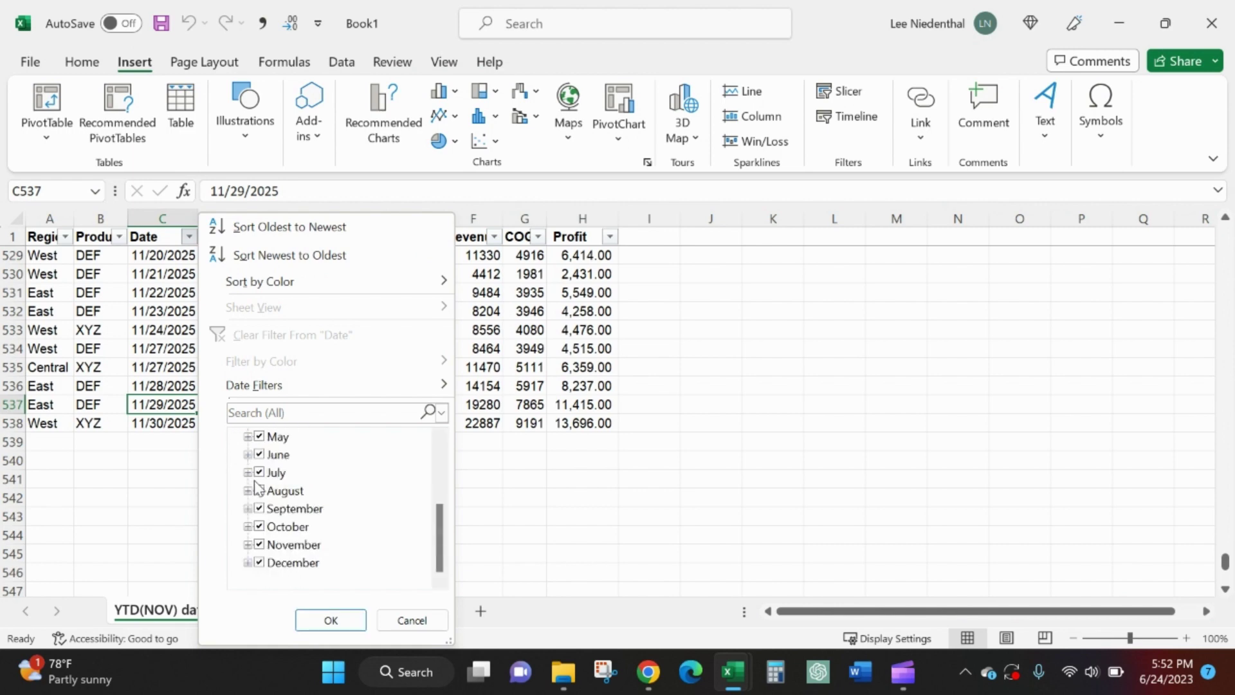
scroll(270, 496, "up", 2)
left_click(235, 454)
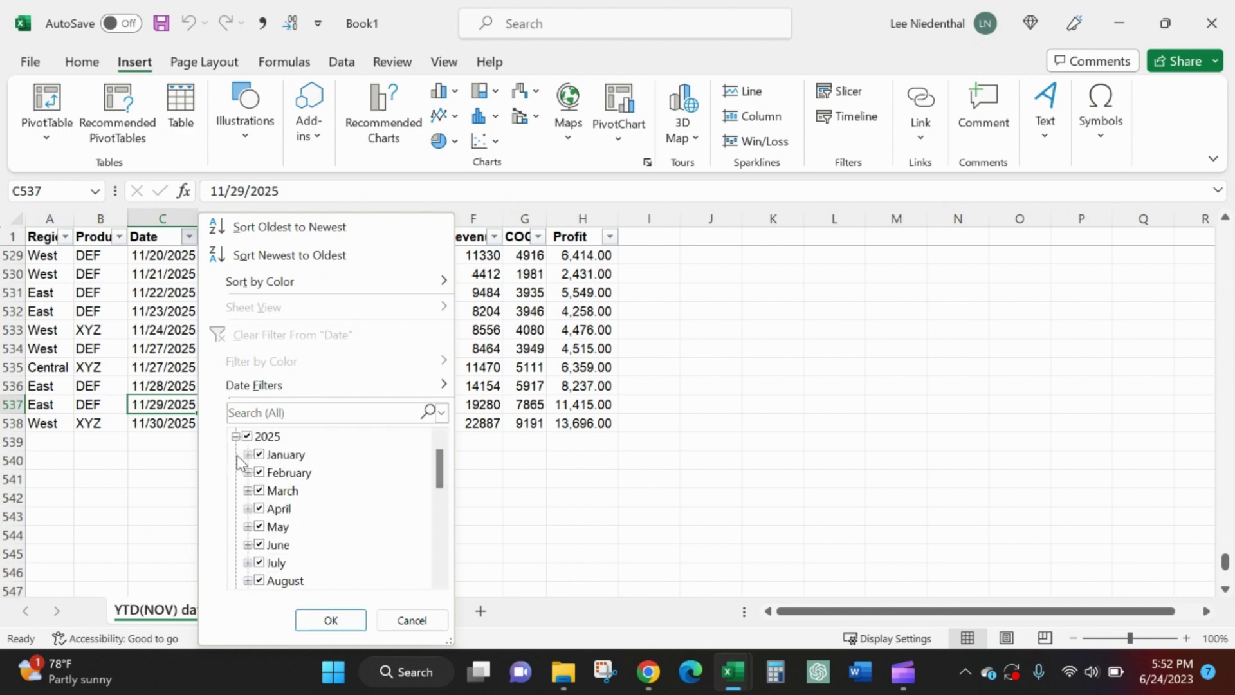
scroll(310, 488, "down", 4)
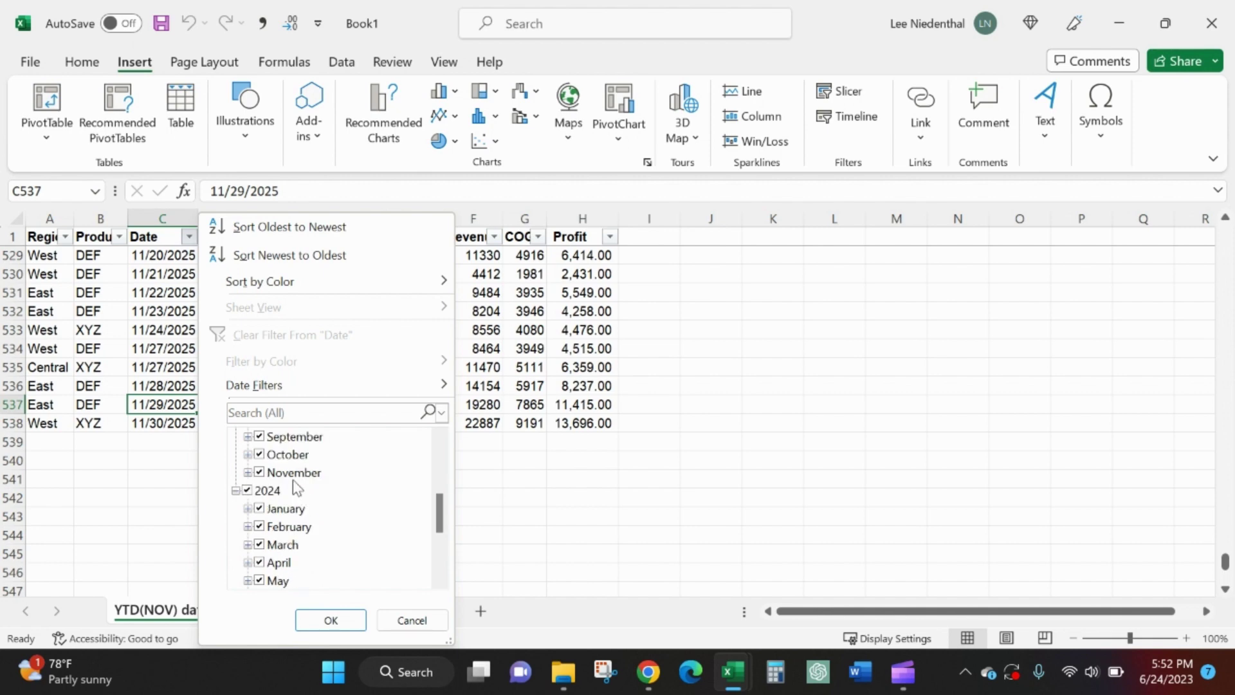
scroll(296, 485, "up", 2)
scroll(313, 496, "down", 1)
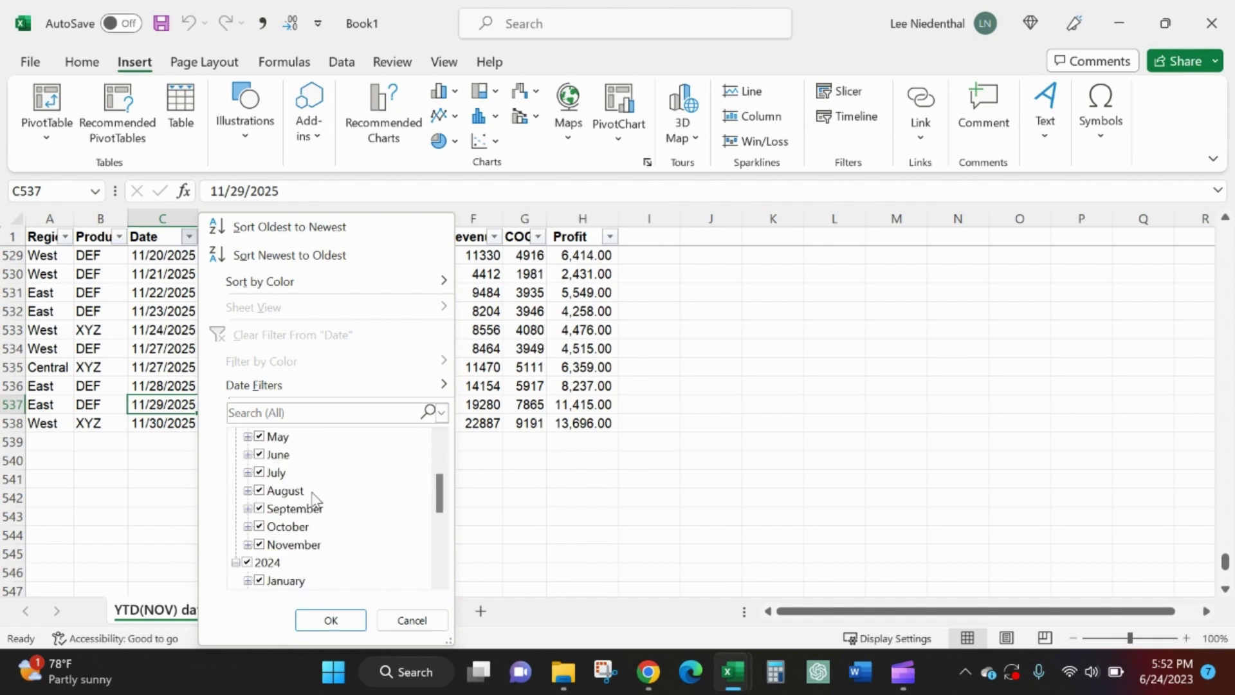
left_click(522, 347)
Step: Insert a pivot table on a new sheet with Customer and Product as rows and Sum of Profit as values
left_click(357, 314)
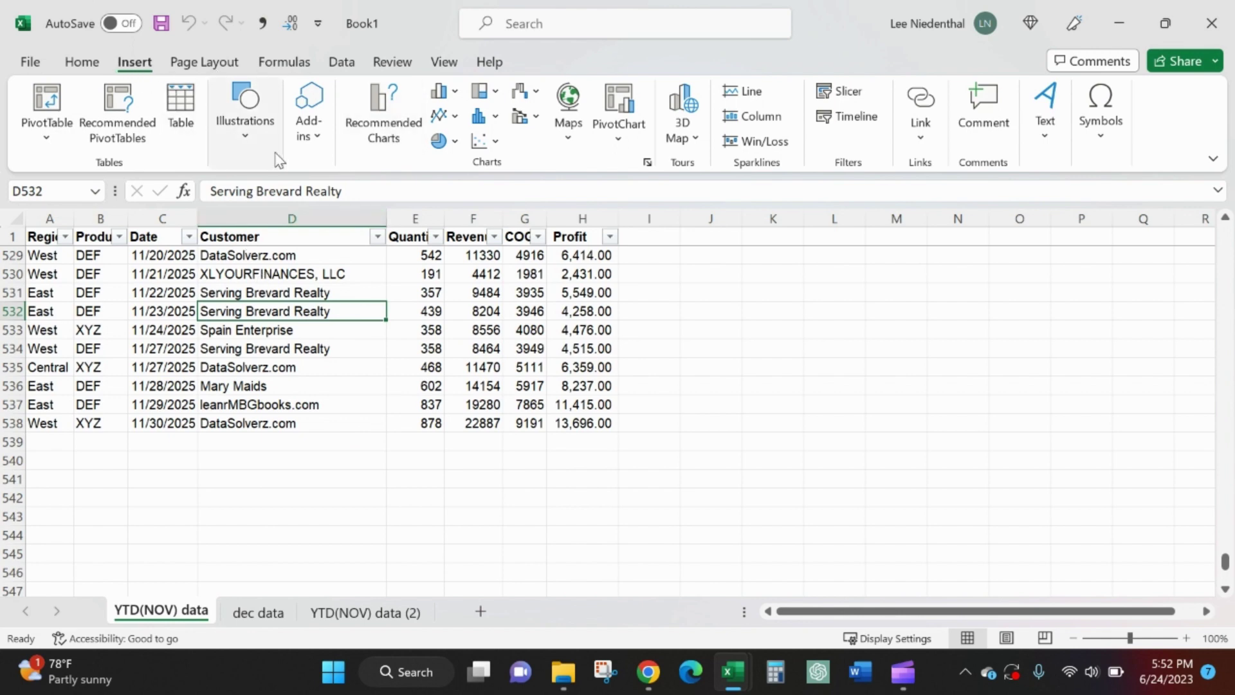
left_click(46, 103)
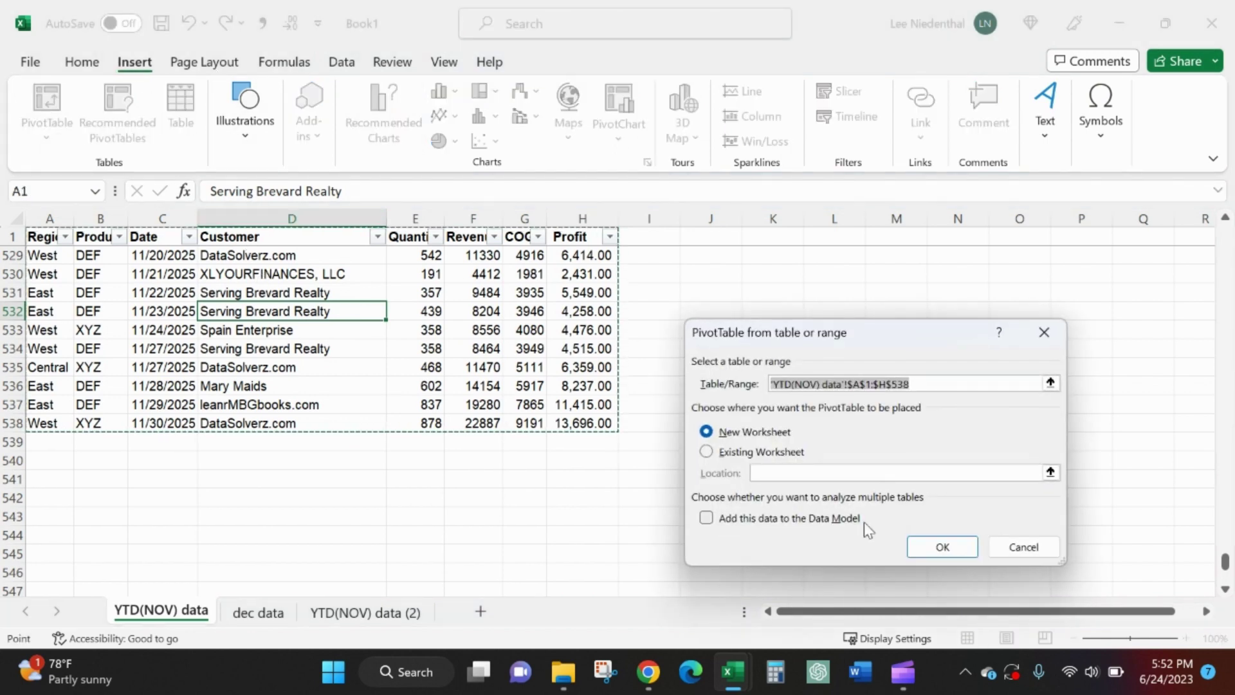
left_click(942, 546)
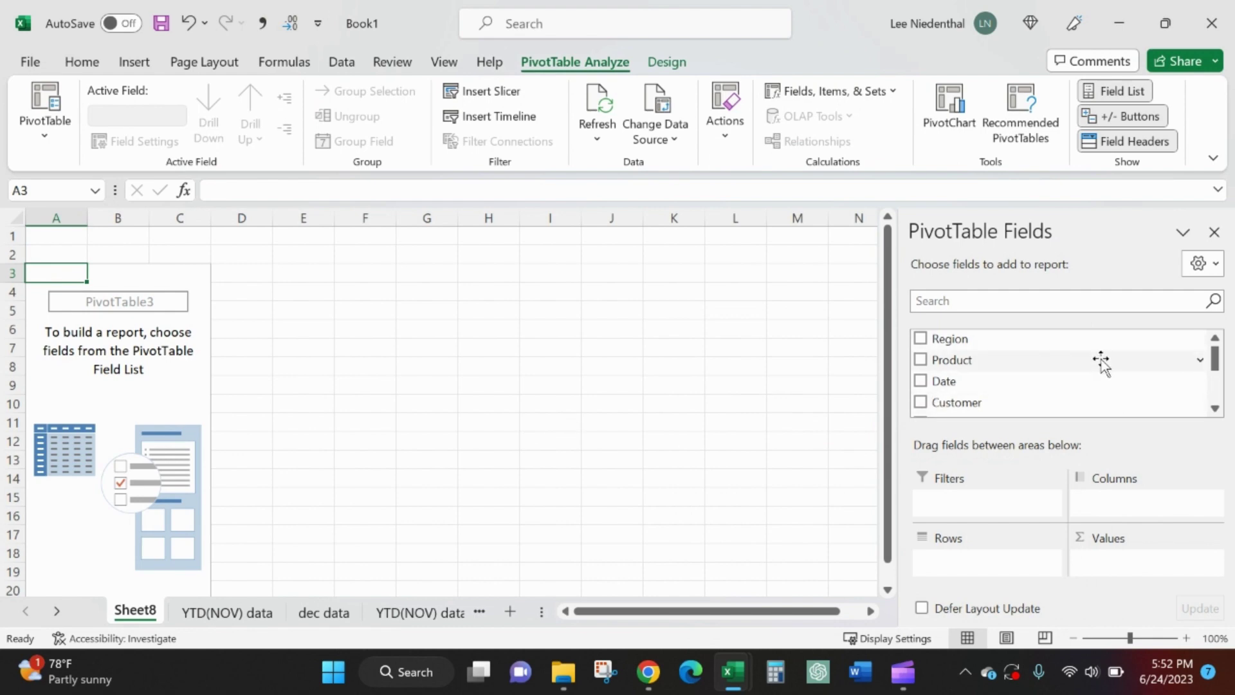
left_click_drag(1101, 361, 1014, 560)
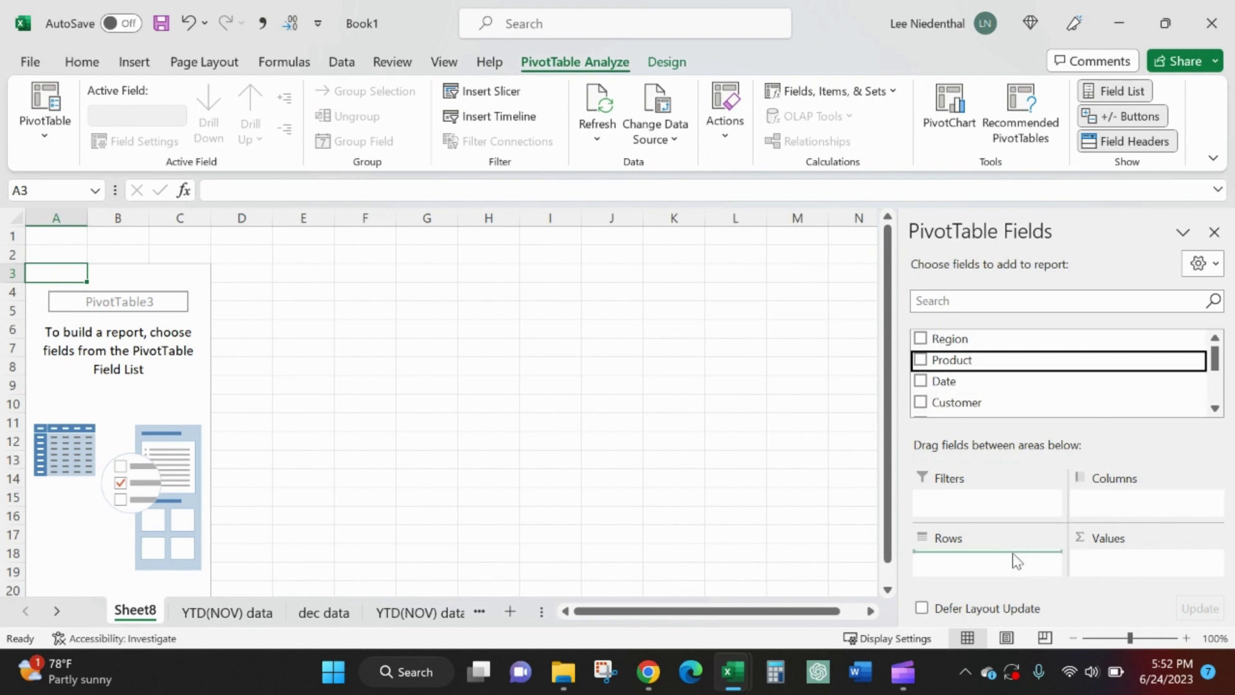
scroll(1016, 412, "down", 3)
left_click_drag(1013, 384, 1147, 560)
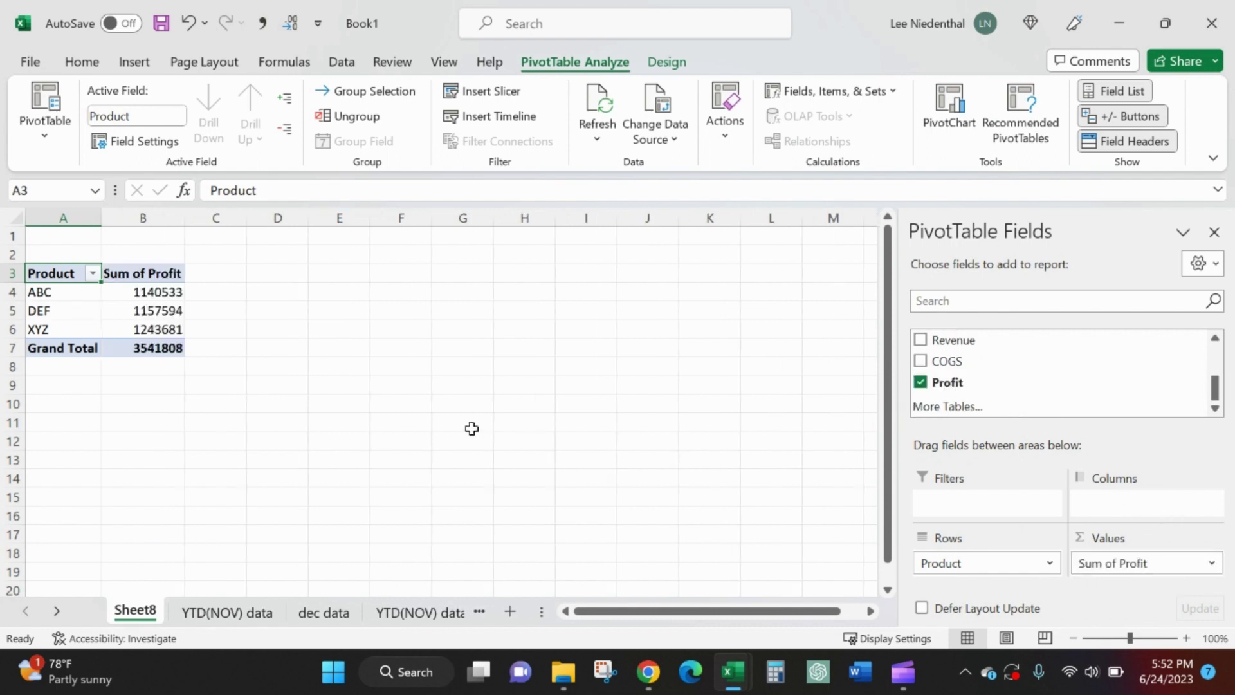
scroll(1051, 357, "up", 5)
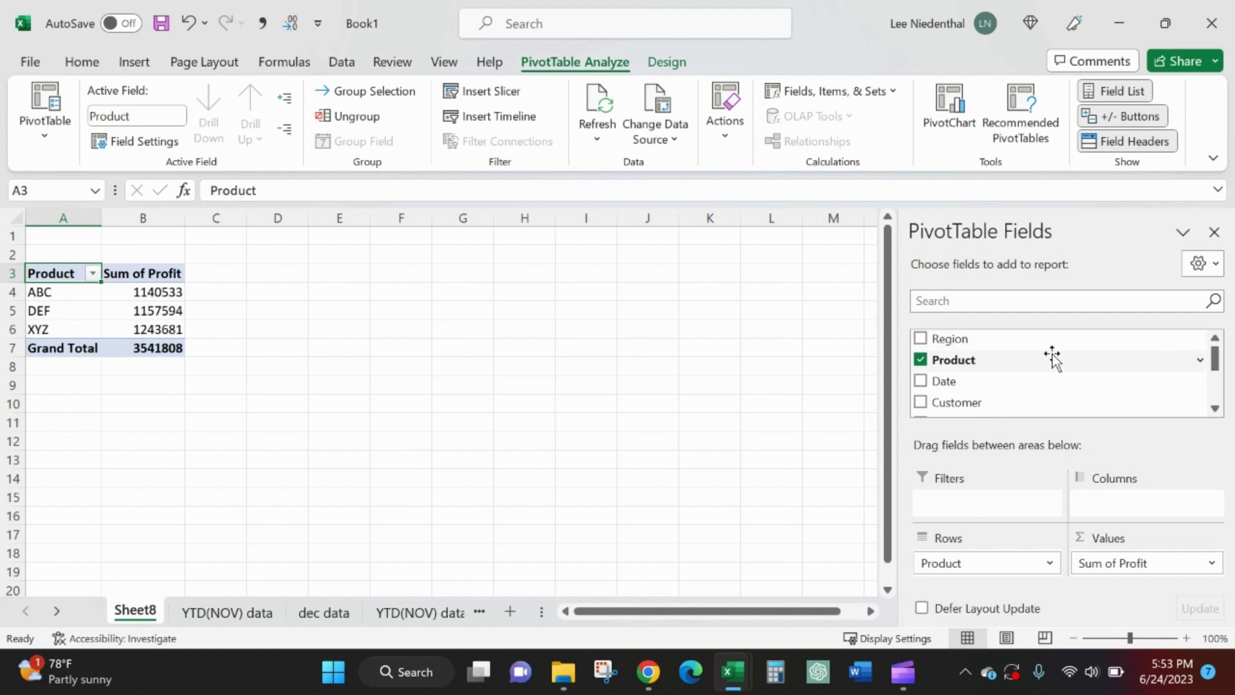
scroll(1040, 373, "down", 1)
left_click_drag(1031, 357, 1016, 561)
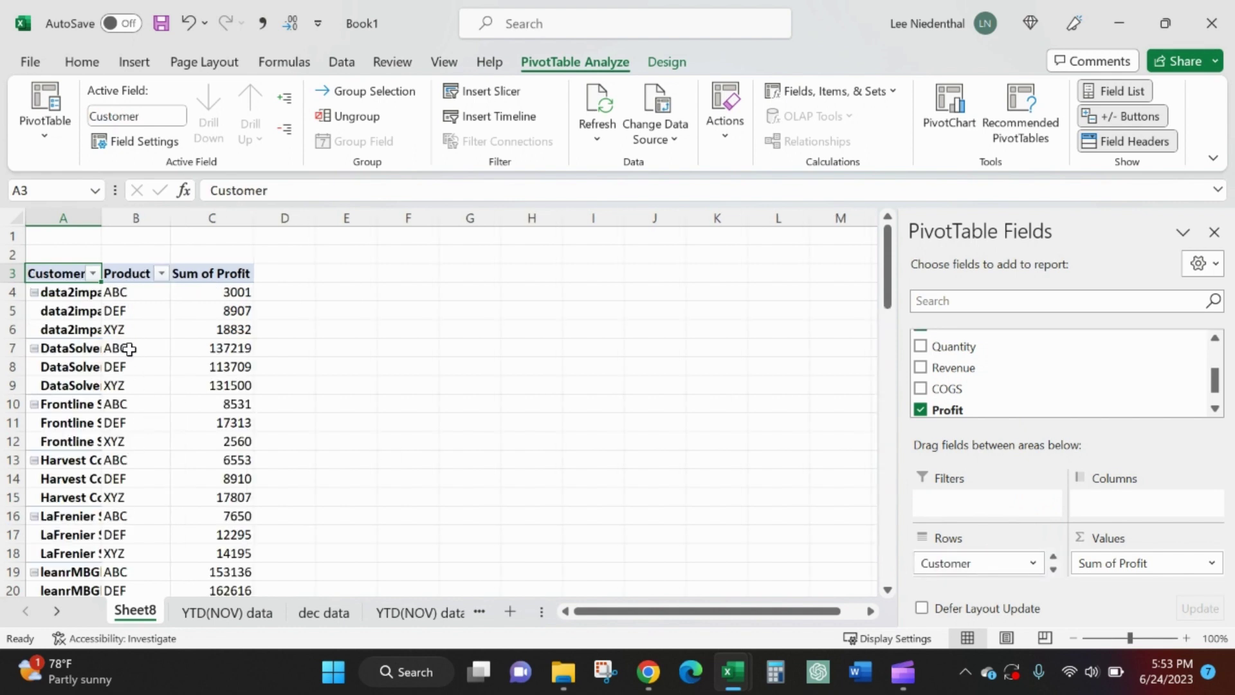
Step: Autofit columns A–C and format Sum of Profit with comma style and no decimals
left_click_drag(86, 217, 165, 218)
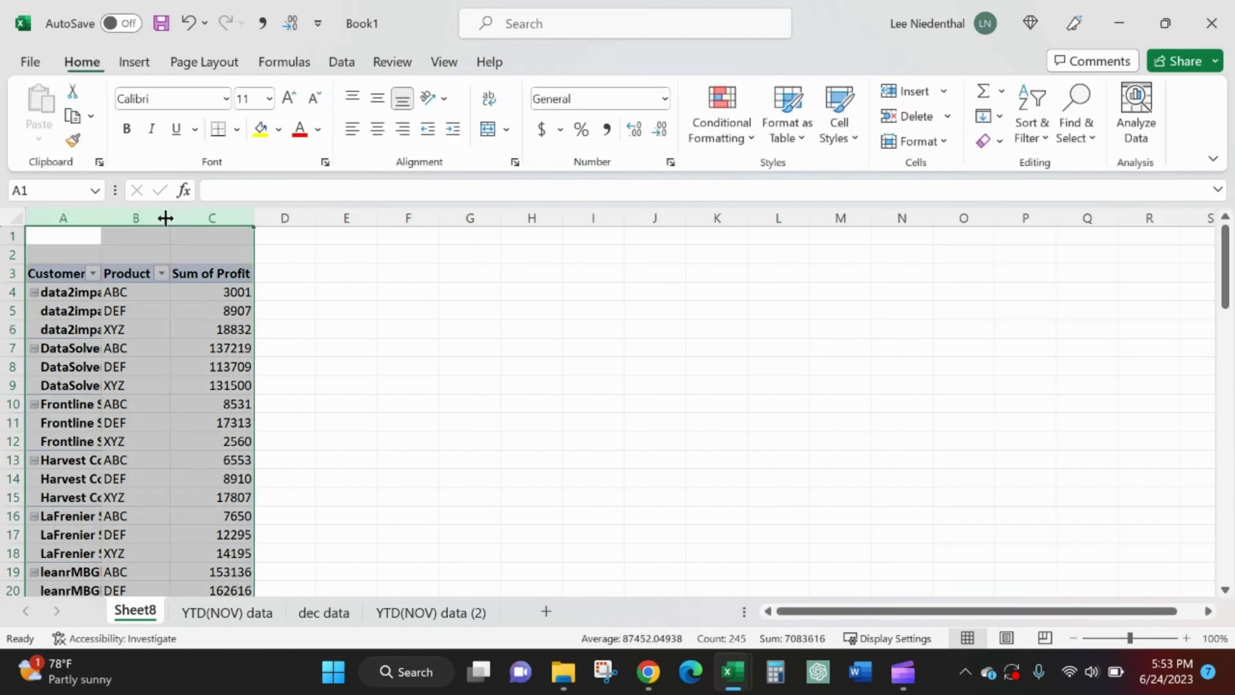
double_click(166, 218)
left_click(330, 217)
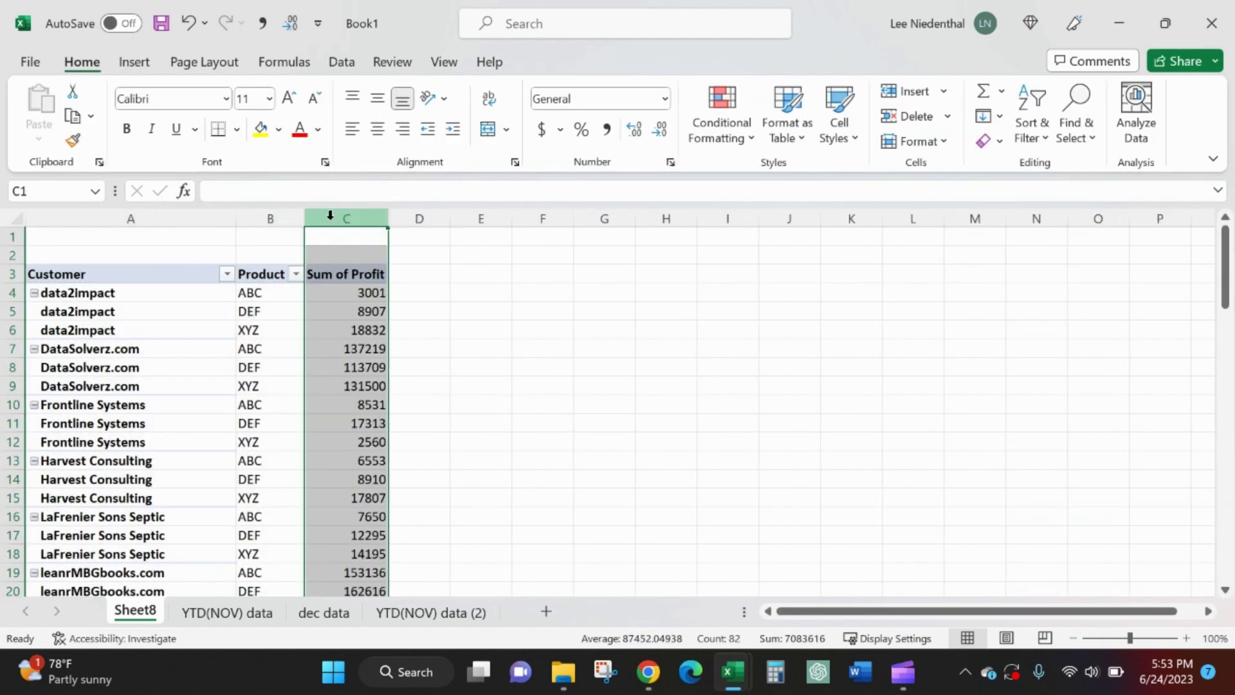
left_click(262, 23)
left_click(290, 23)
left_click(290, 23)
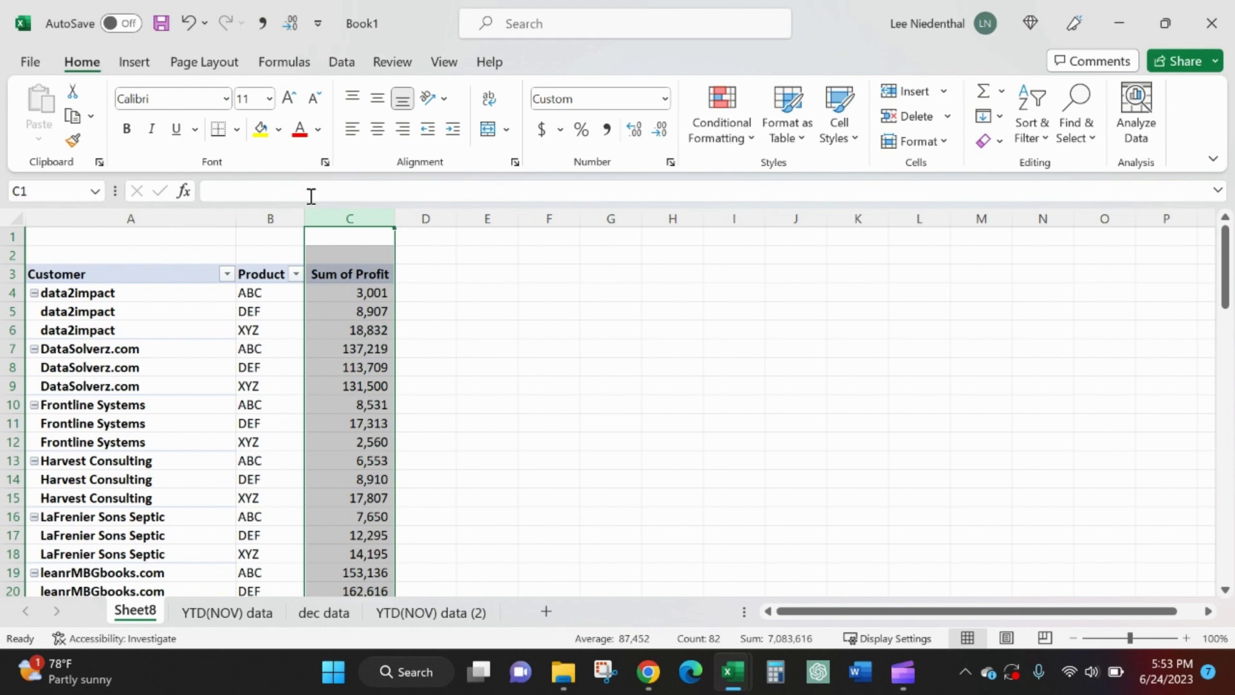
Step: Refresh the pivot table and check its Grand Total of 3,541,808
left_click(379, 311)
right_click(380, 311)
left_click(379, 390)
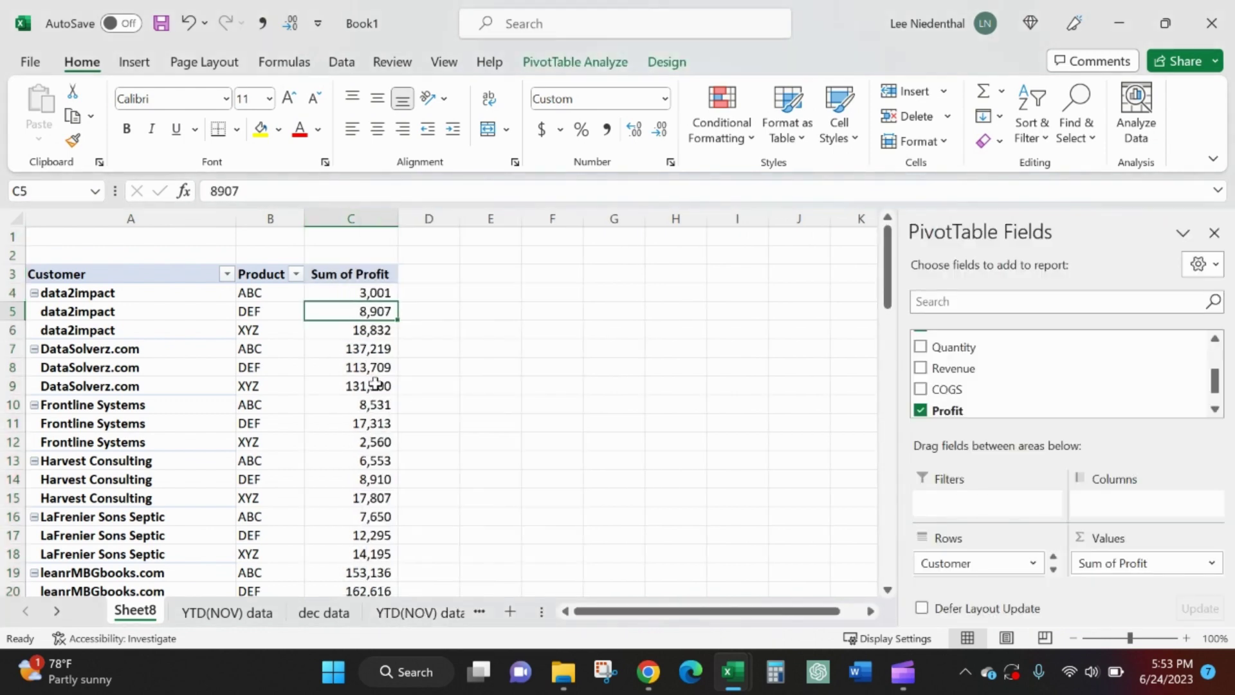
left_click(375, 383)
key("ctrl+Down")
scroll(373, 368, "up", 5)
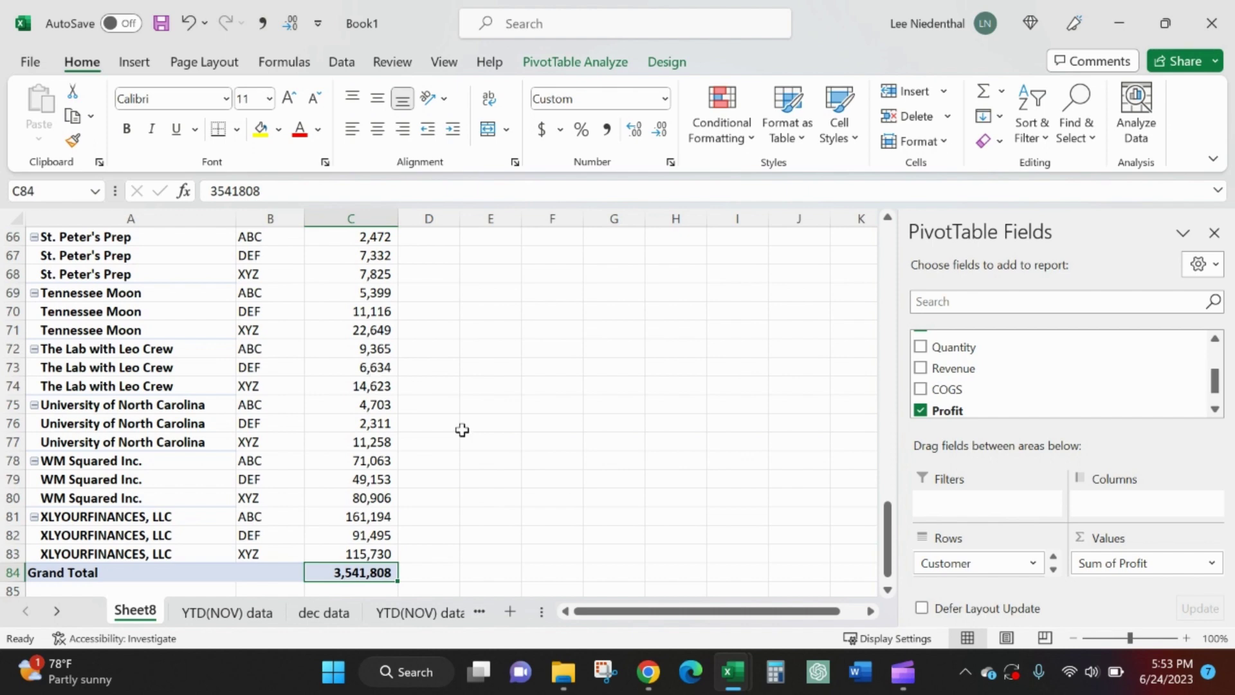
Step: Copy the December rows A2:H27 from the dec data sheet
left_click(347, 614)
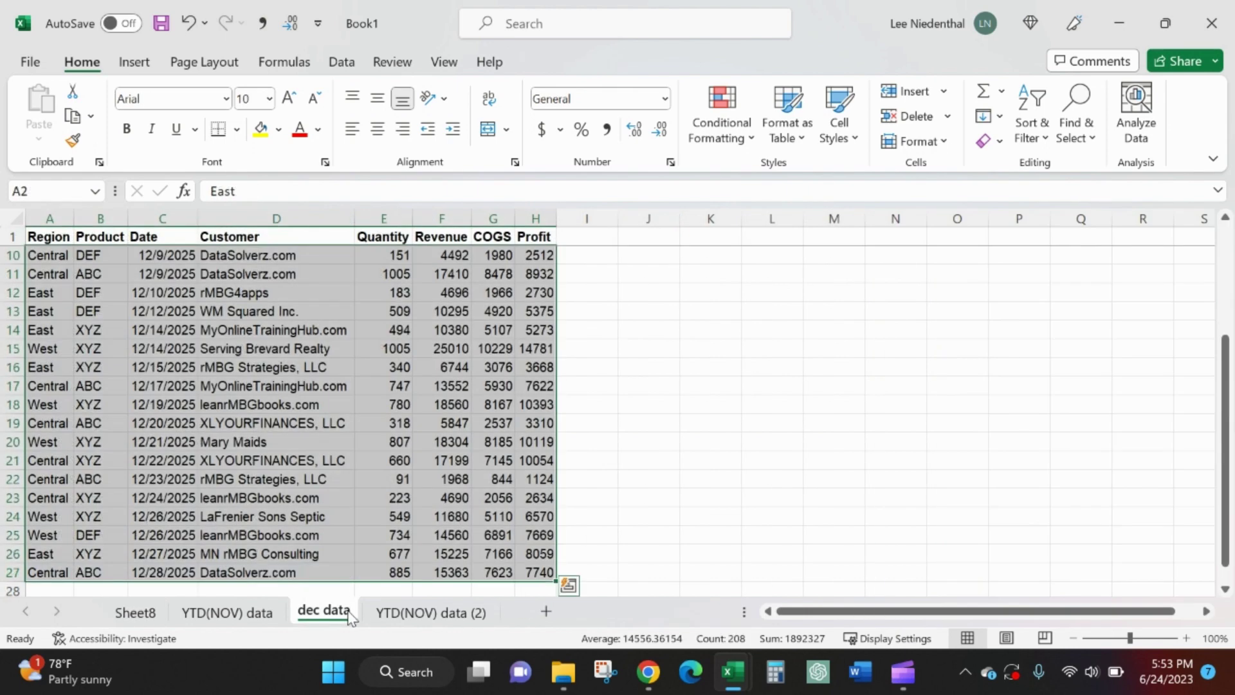
left_click(324, 409)
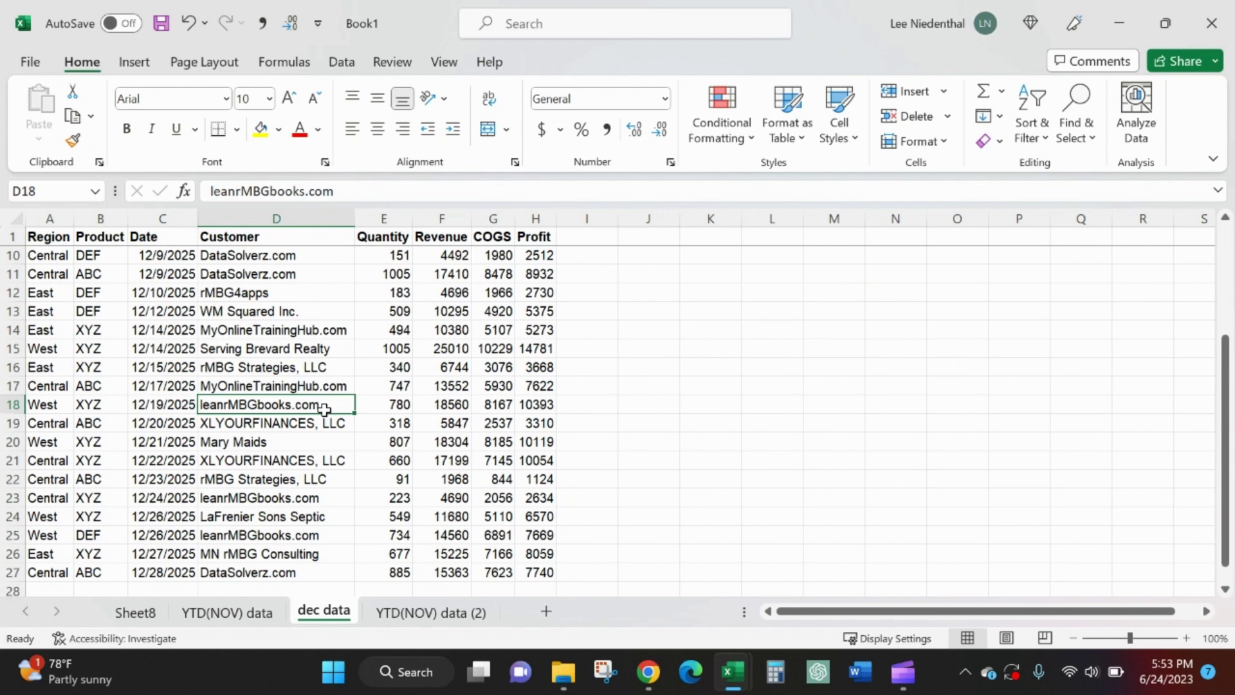
key("ctrl+Left")
key("ctrl+Up")
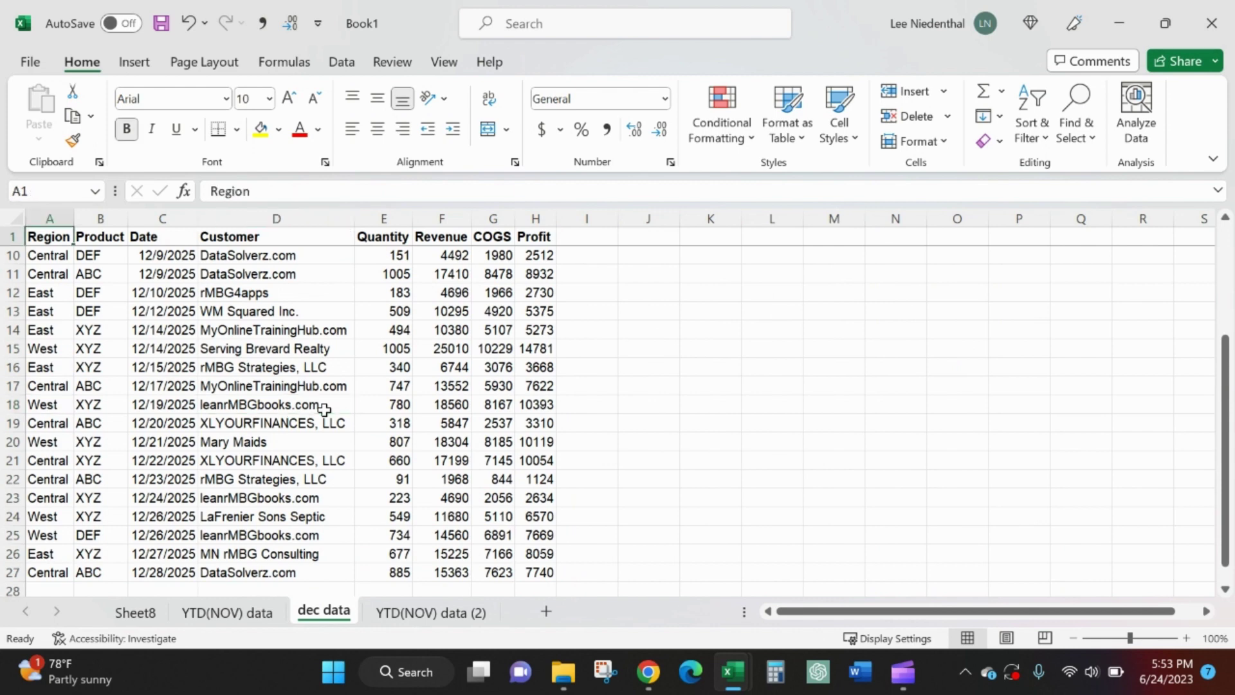
key("Down")
key("ctrl+shift+Right")
key("ctrl+shift+Down")
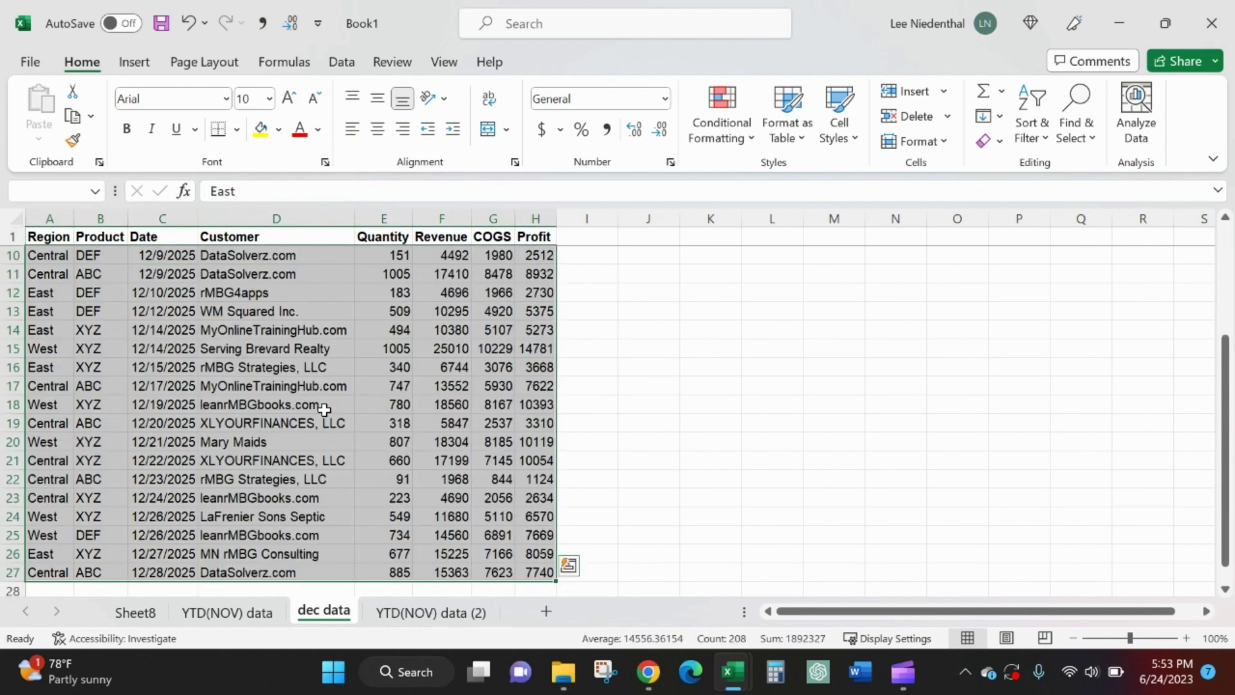
key("ctrl+c")
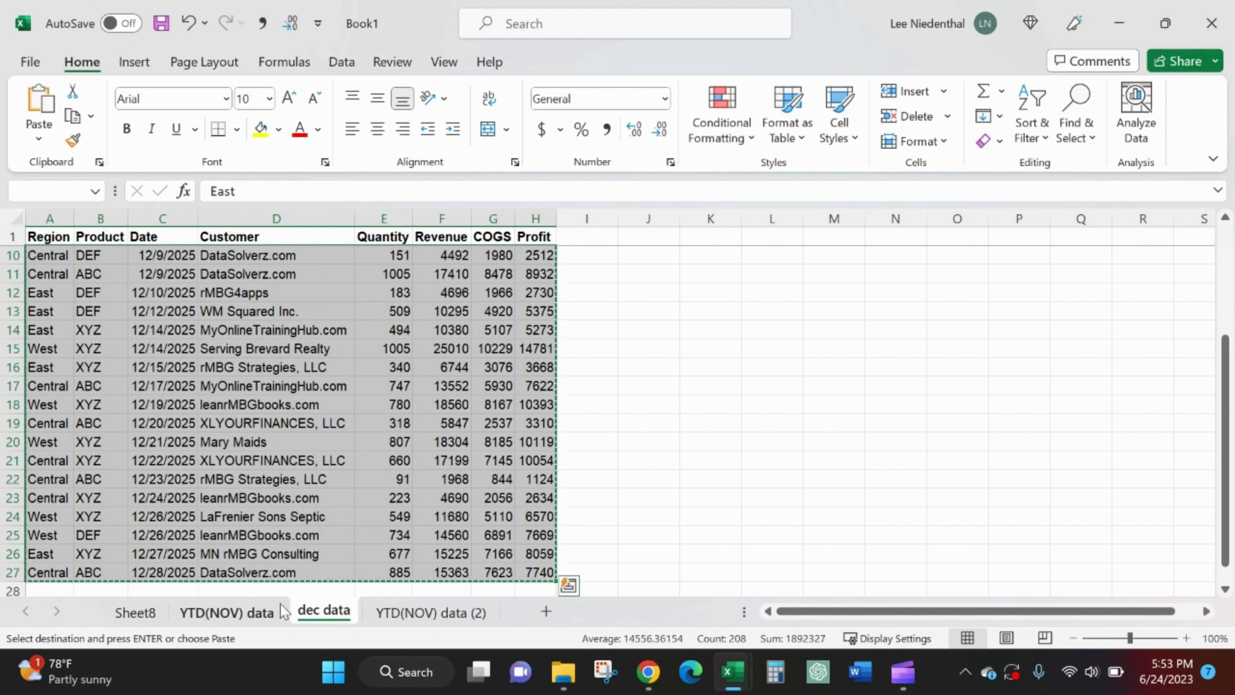
Step: Paste the December rows at A539 of YTD(NOV) data and return to Sheet8
left_click(257, 612)
left_click(51, 443)
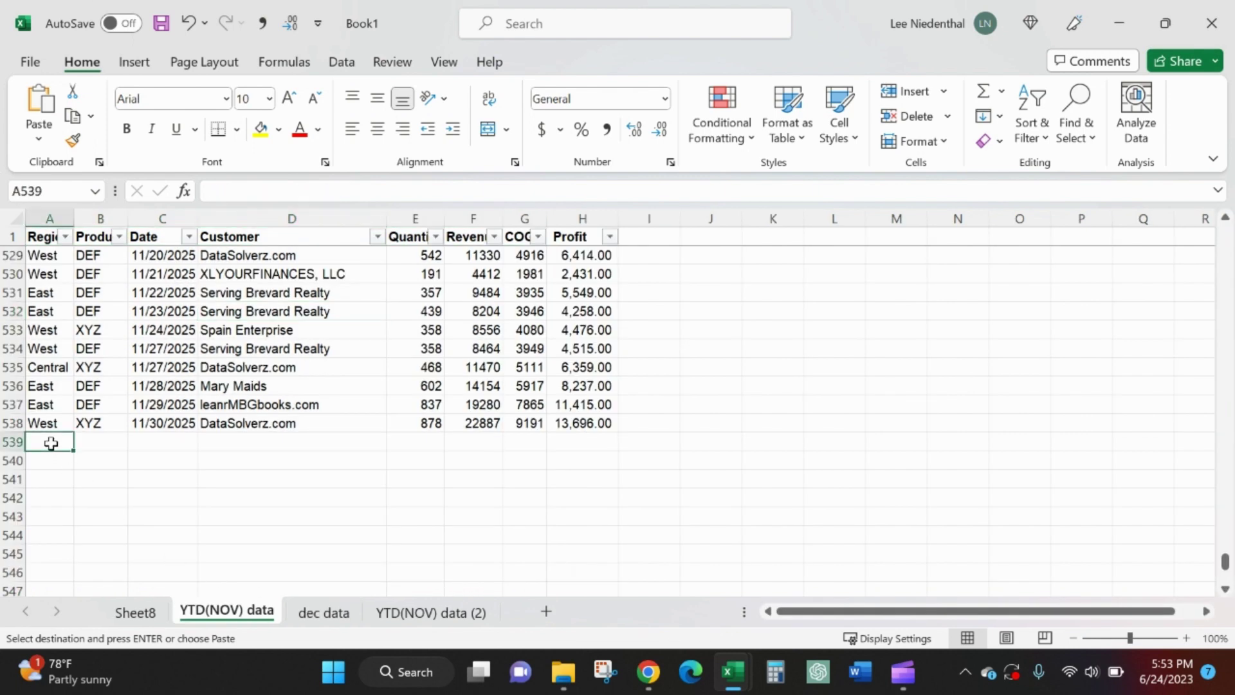
key("ctrl+v")
left_click(157, 410)
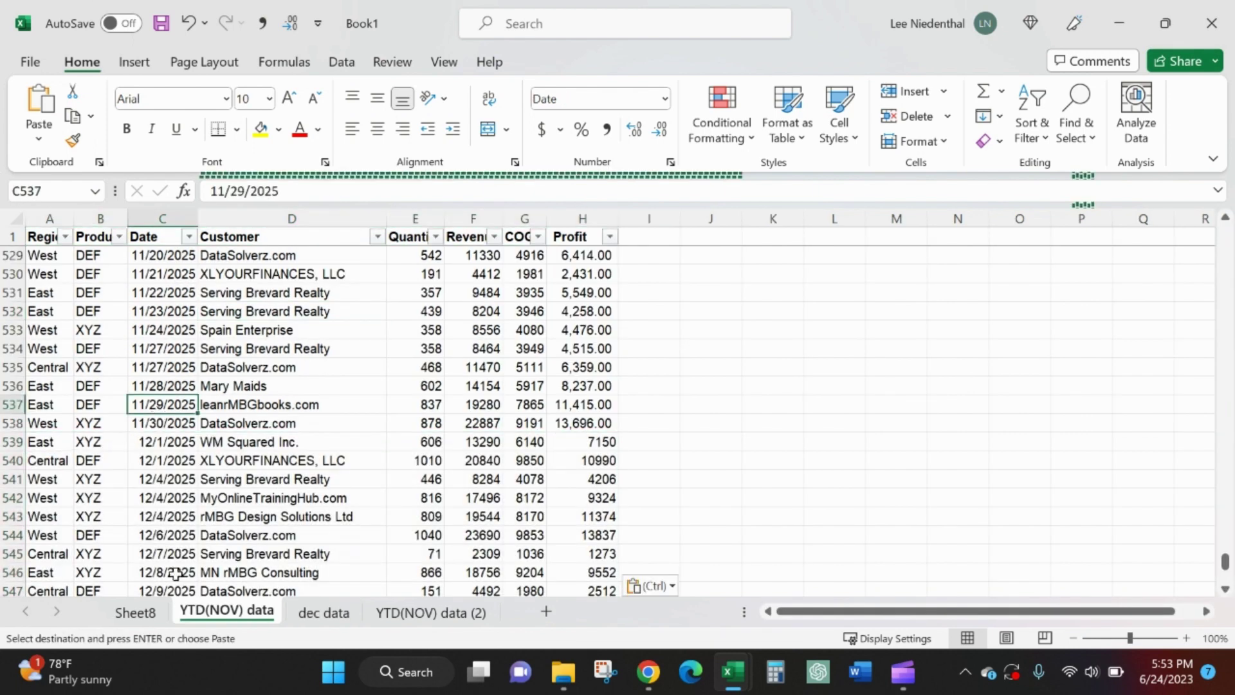
double_click(148, 611)
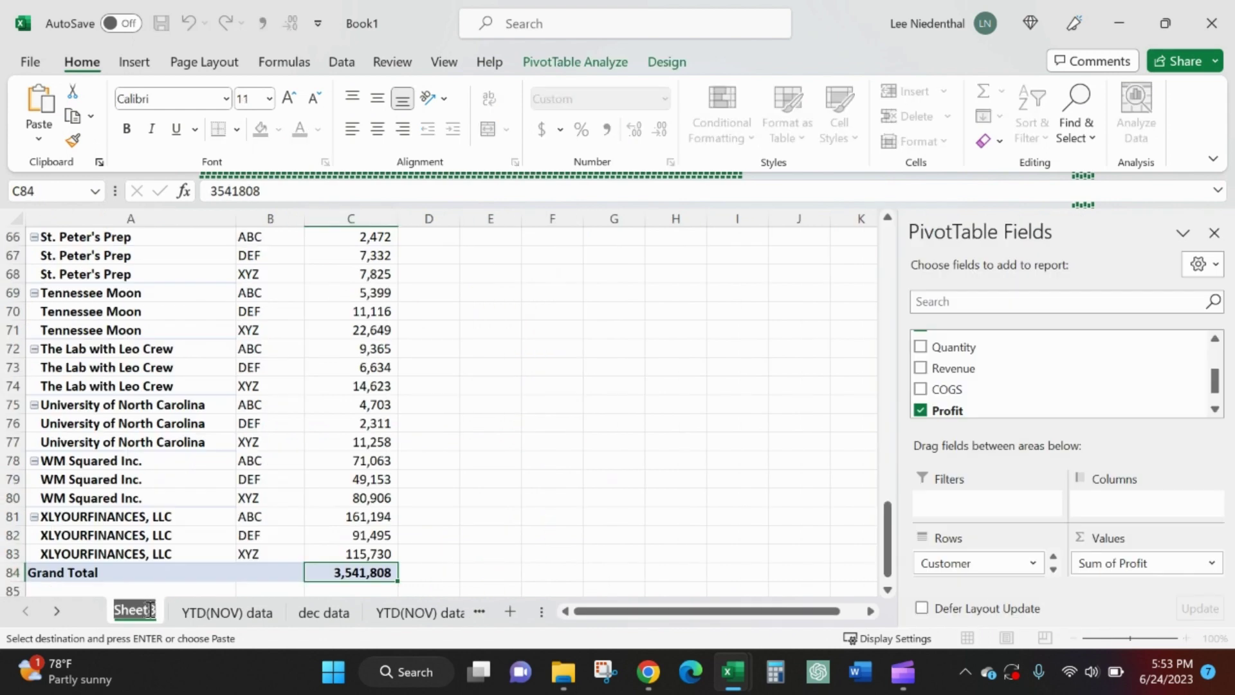
Step: Rename the pivot sheet to 'pivot' and refresh its PivotTable
type("pivot")
key("Return")
left_click(130, 478)
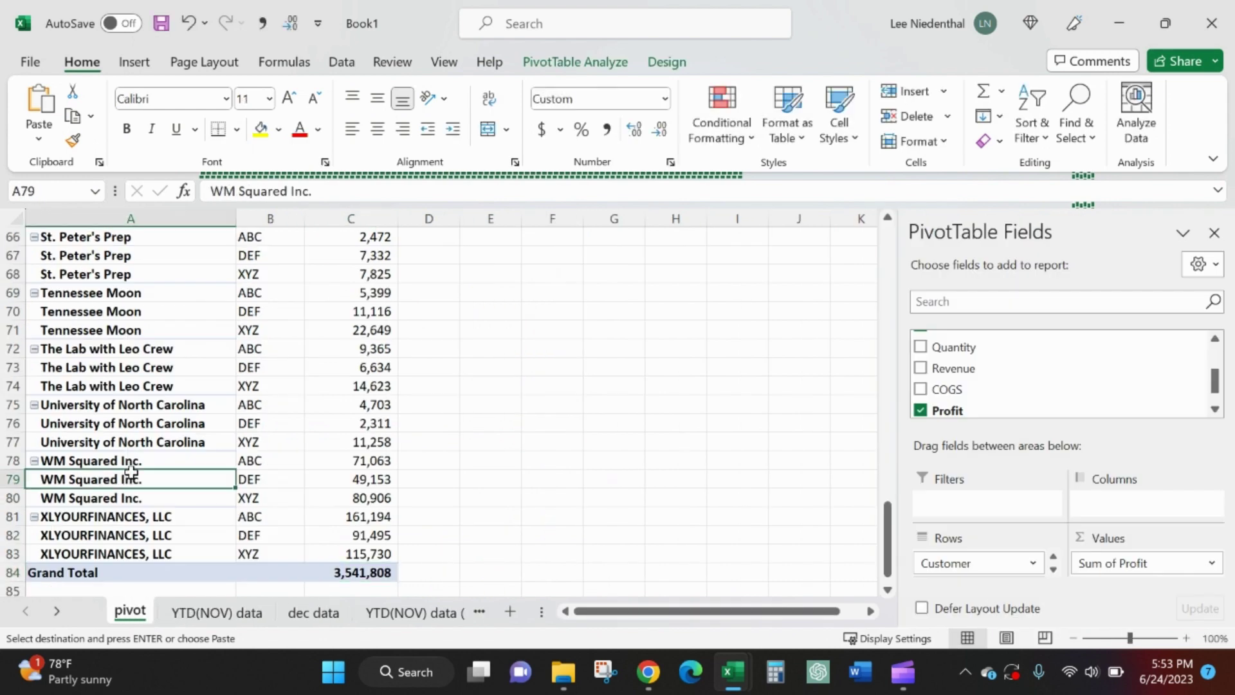
right_click(131, 479)
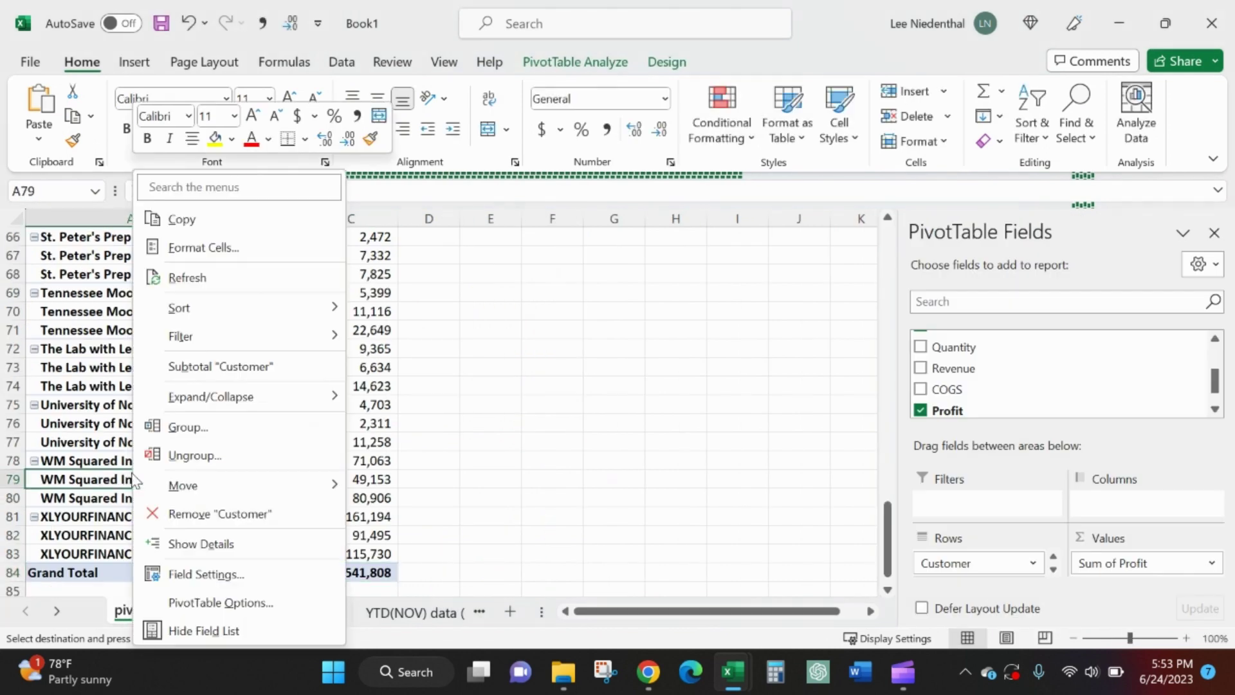
left_click(212, 283)
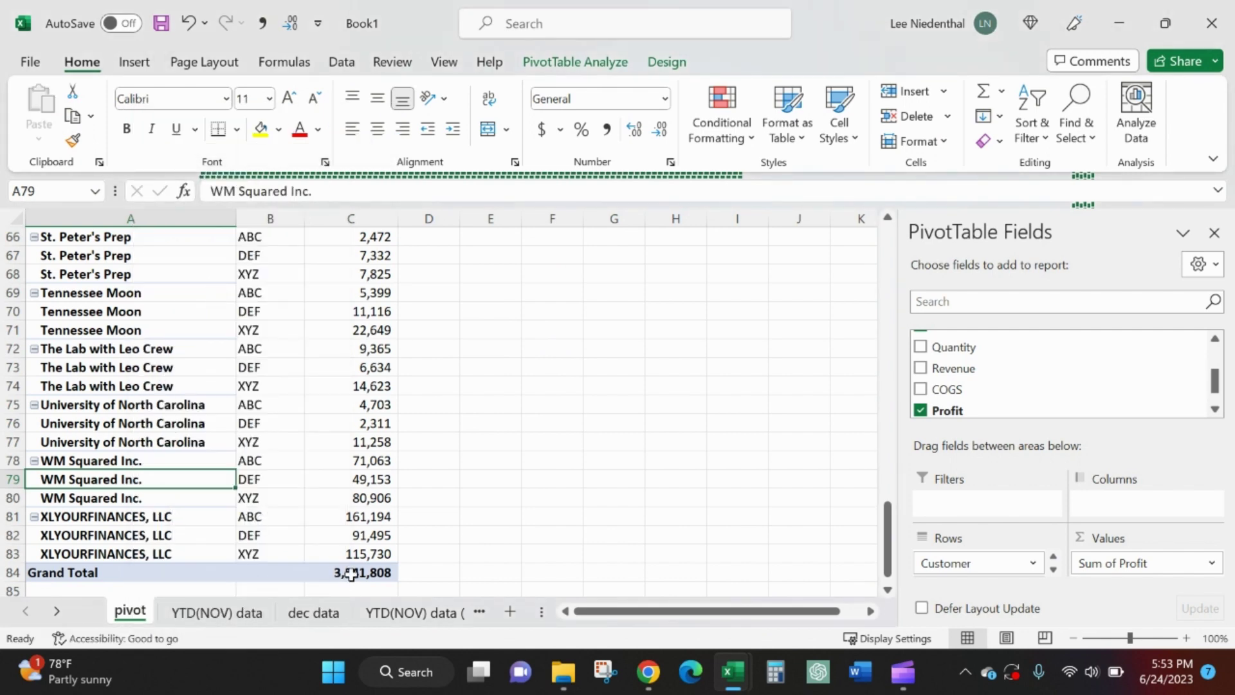
Step: Compare the pivot's 3,541,808 Grand Total with the YTD(NOV) Profit column sum of 3,728,079
left_click(367, 569)
left_click(245, 613)
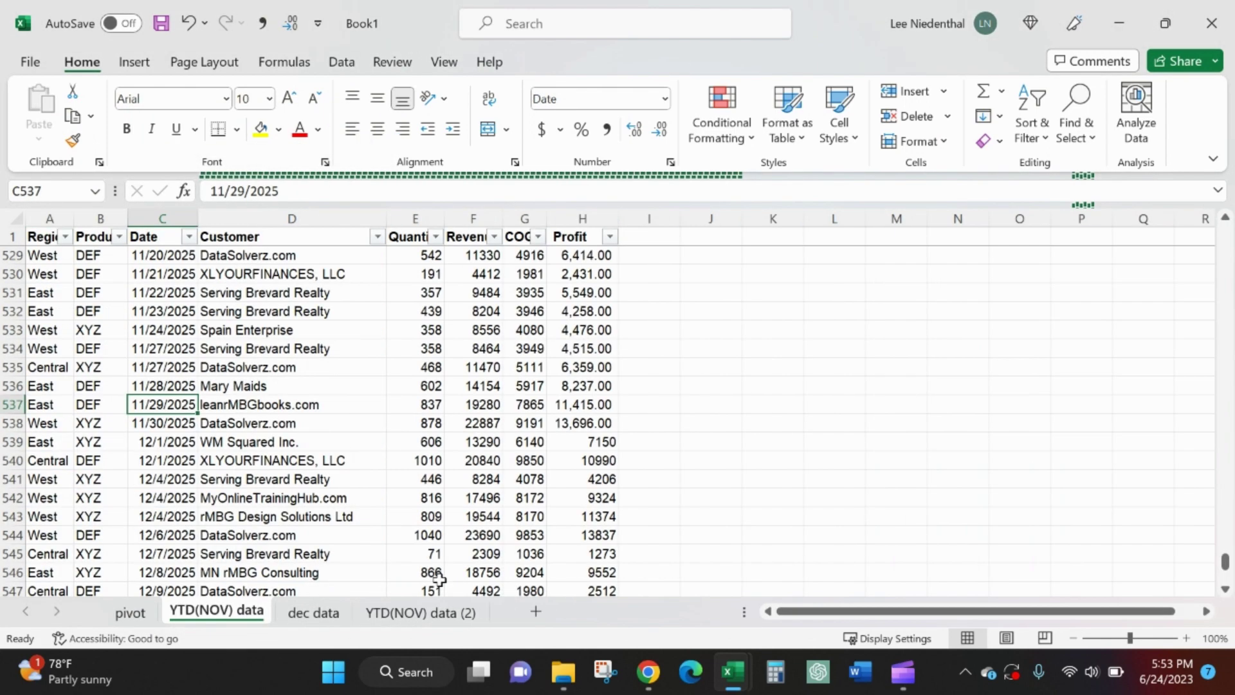
left_click(582, 219)
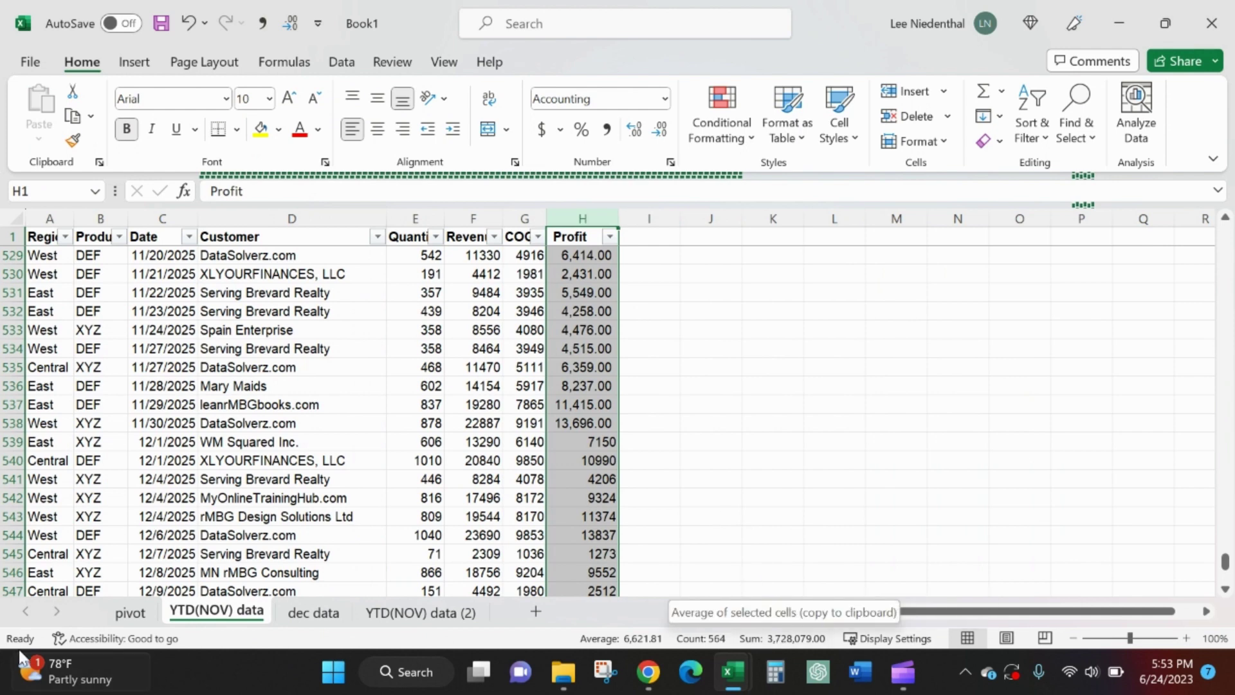
left_click(130, 611)
left_click(160, 387)
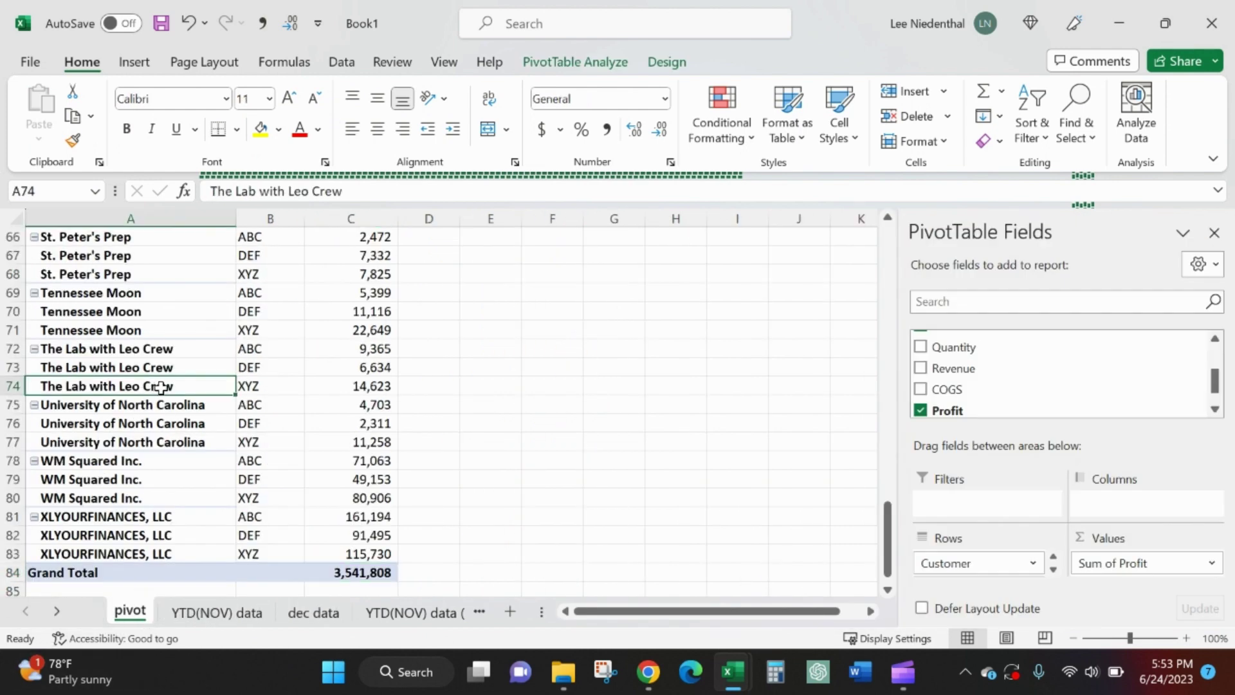
left_click(574, 63)
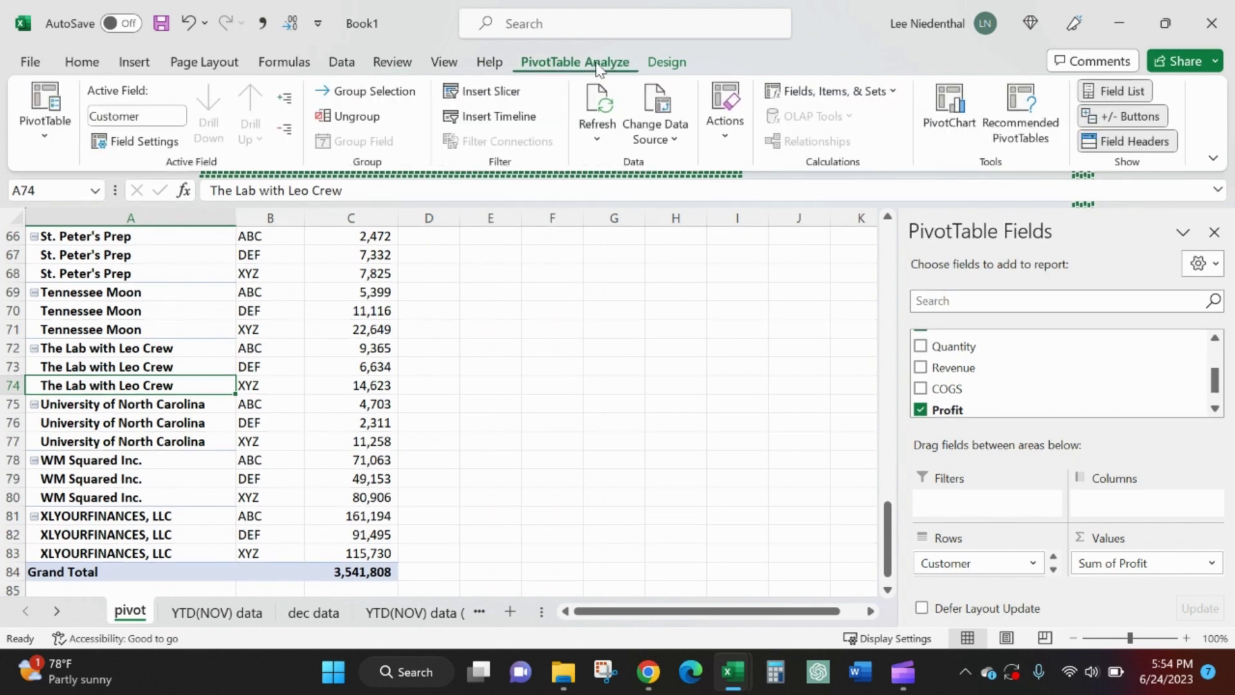
Step: Change the PivotTable's data source to A1:H564 so the Grand Total becomes 3,728,079
left_click(658, 103)
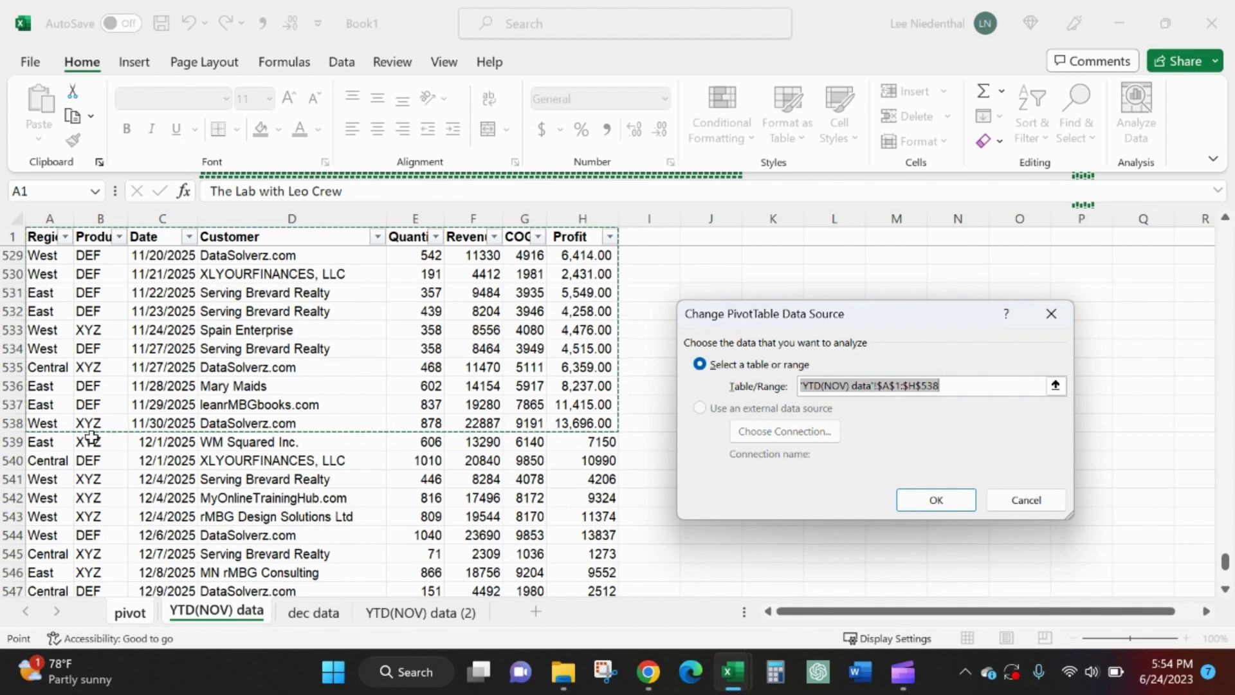
left_click(46, 238)
key("ctrl+shift+End")
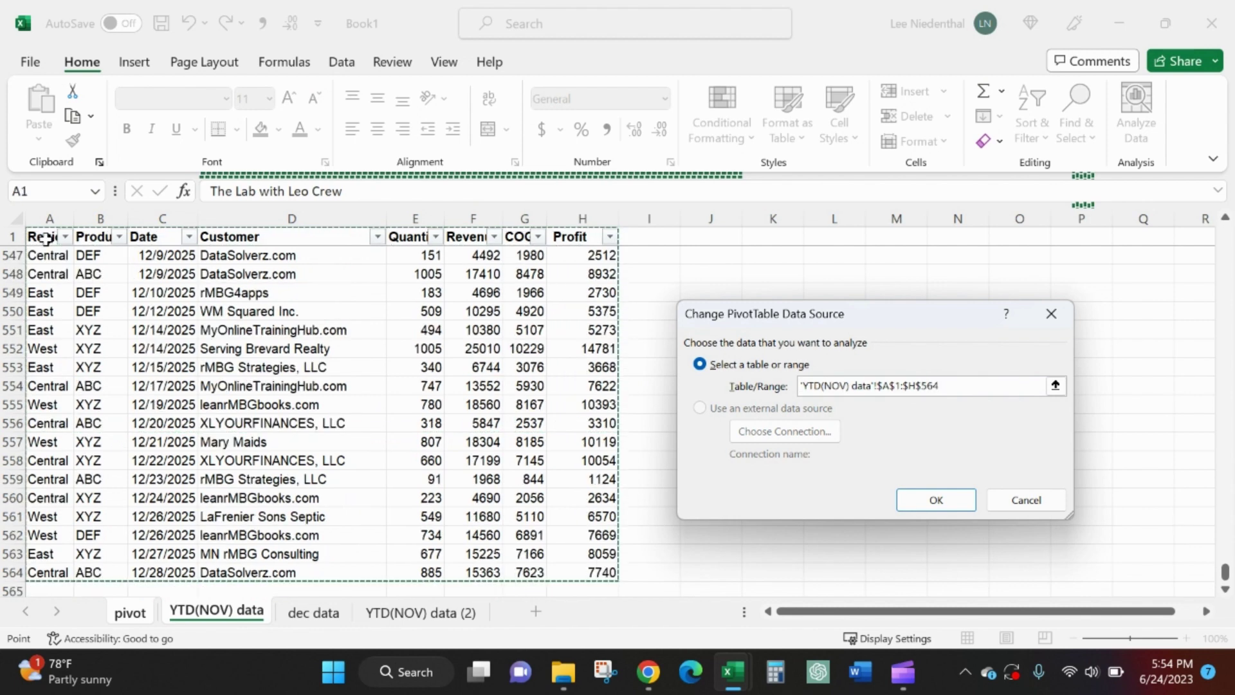
left_click(924, 503)
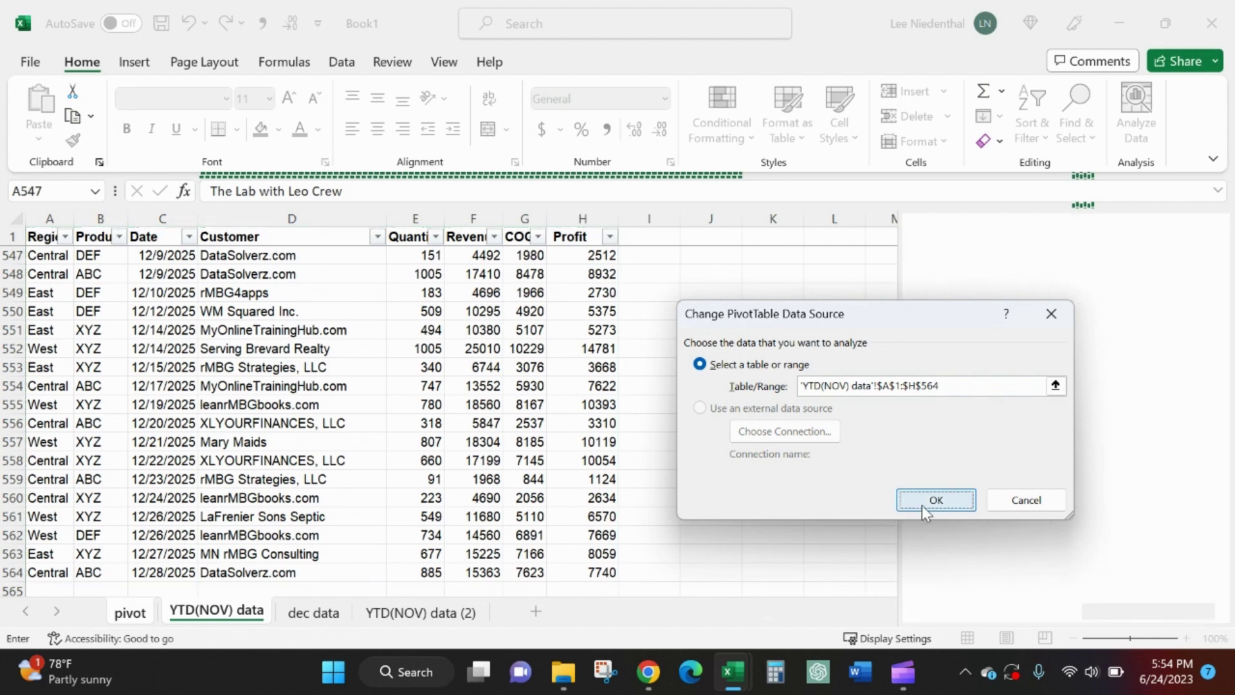
scroll(347, 535, "down", 1)
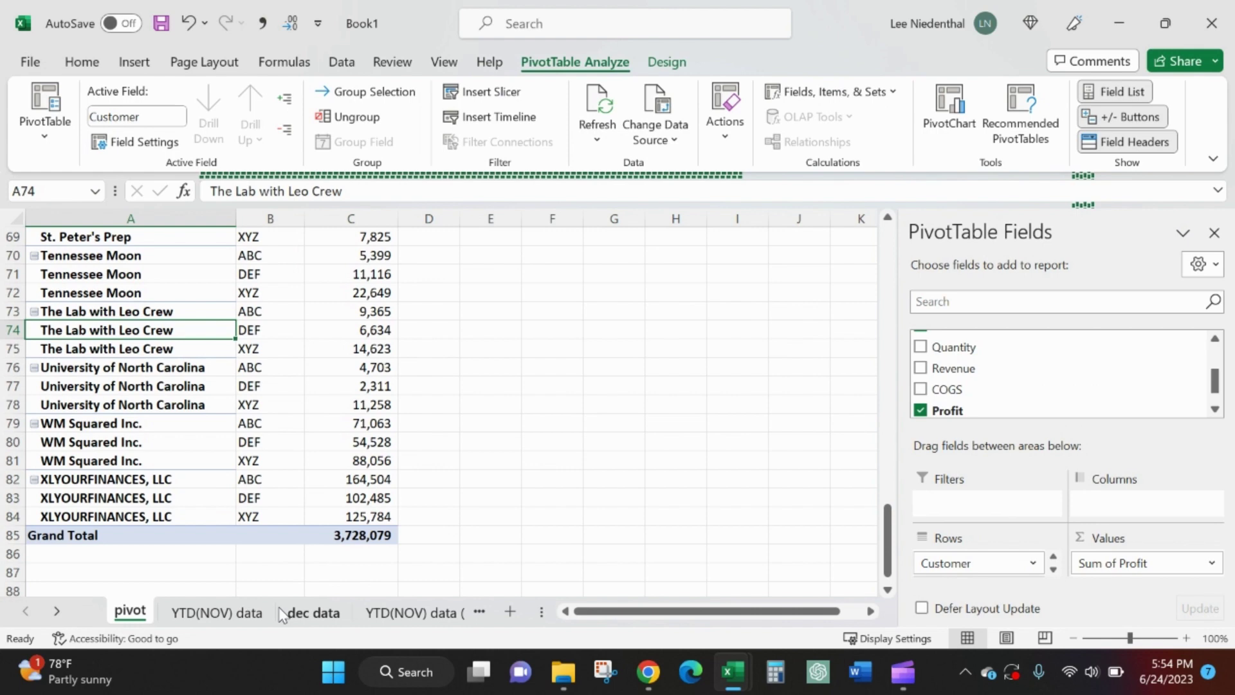
Step: Look through the YTD(NOV) data, pivot and dec data sheets, ending on YTD(NOV) data (2)
left_click(245, 619)
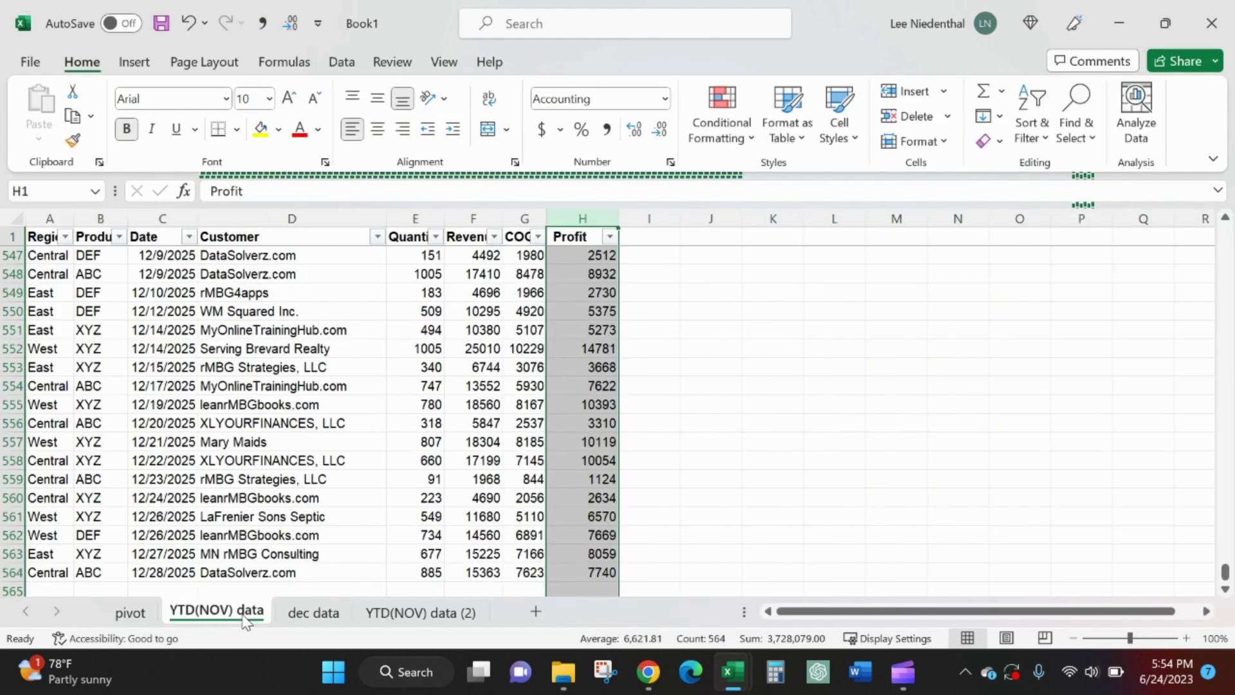
scroll(249, 586, "down", 2)
left_click(131, 612)
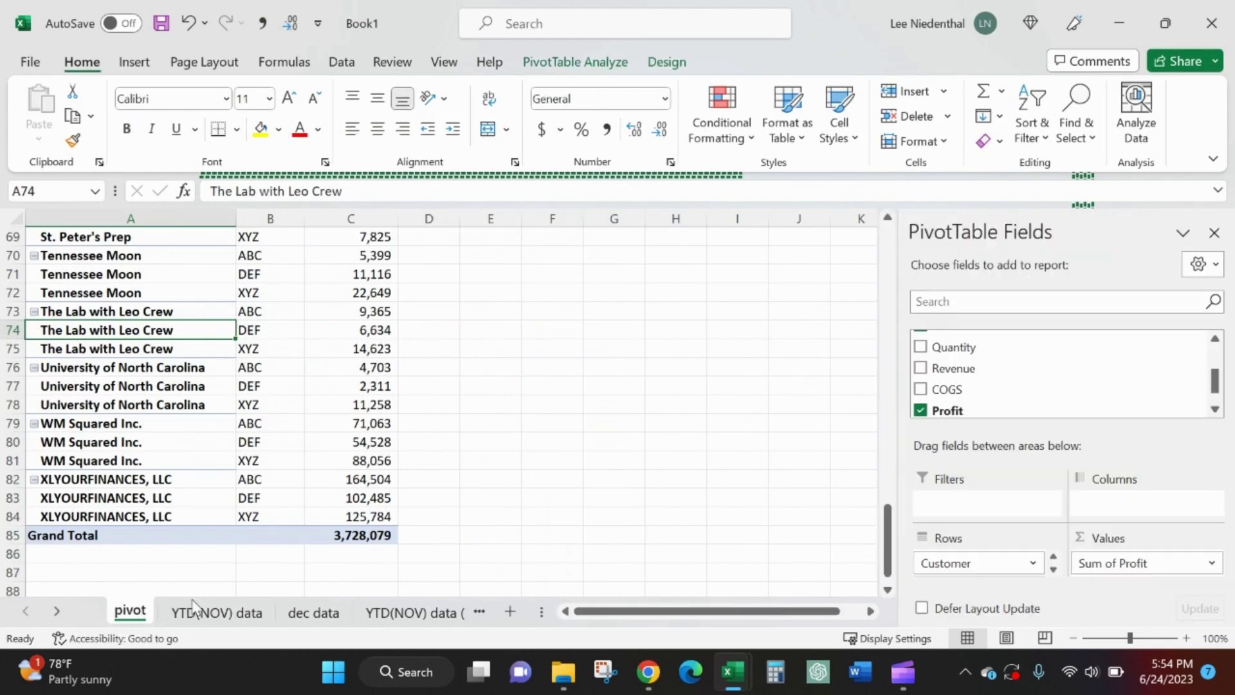
left_click(212, 613)
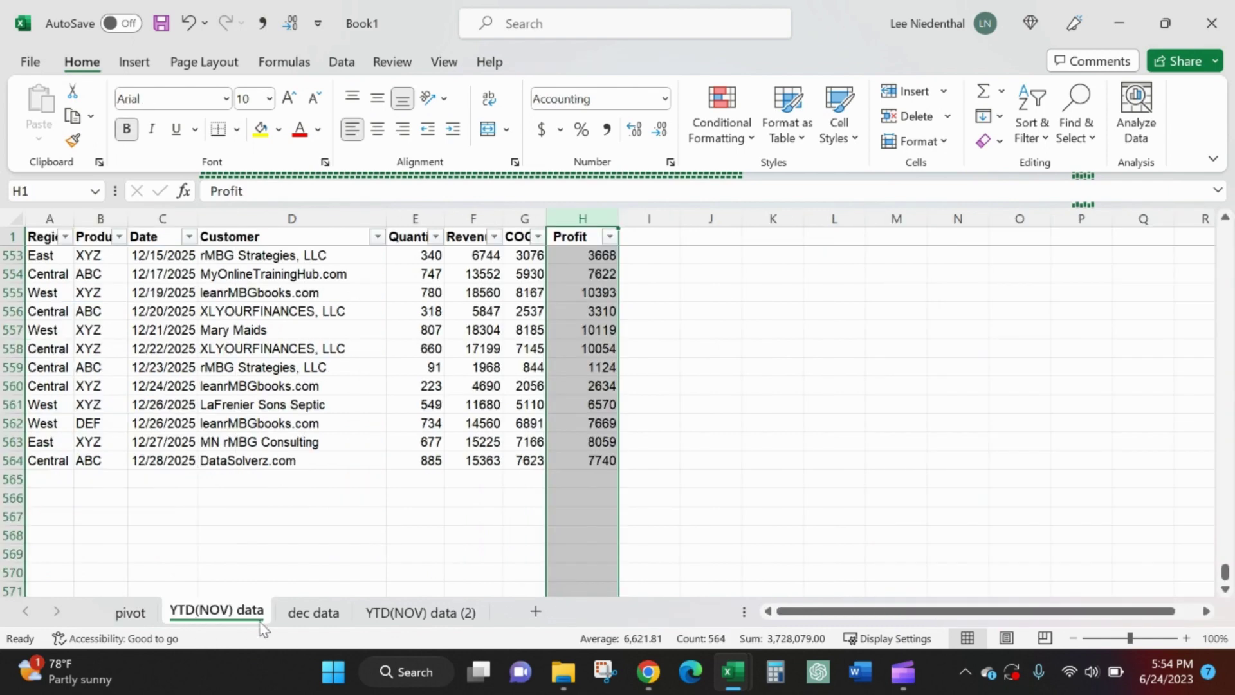
left_click(302, 613)
left_click(376, 611)
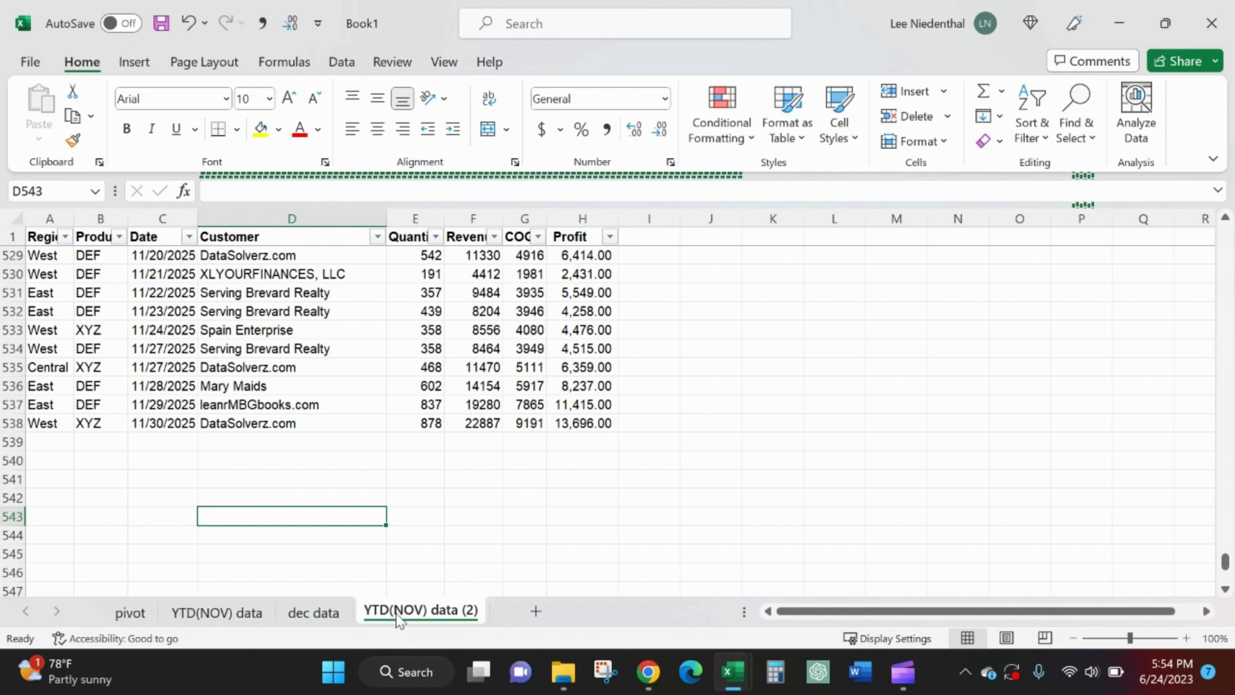
Step: Delete the YTD(NOV) data (2) sheet and make a fresh copy of YTD(NOV) data
right_click(398, 611)
left_click(449, 337)
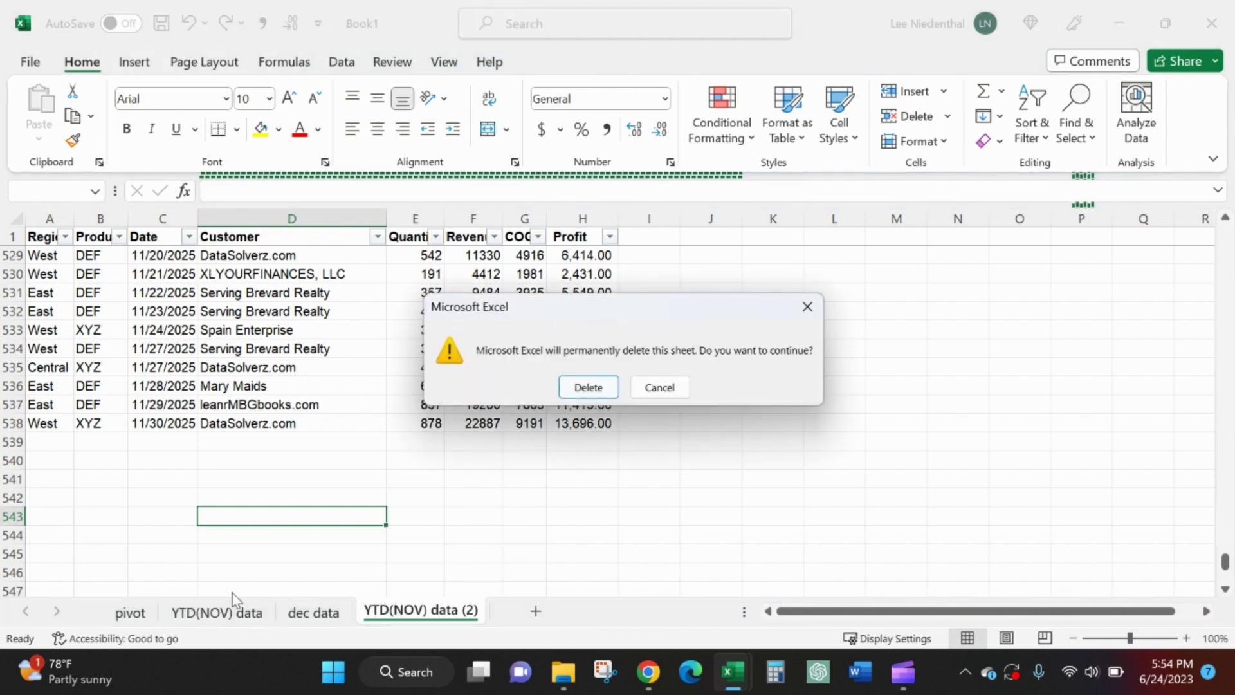
left_click(578, 387)
left_click(216, 612)
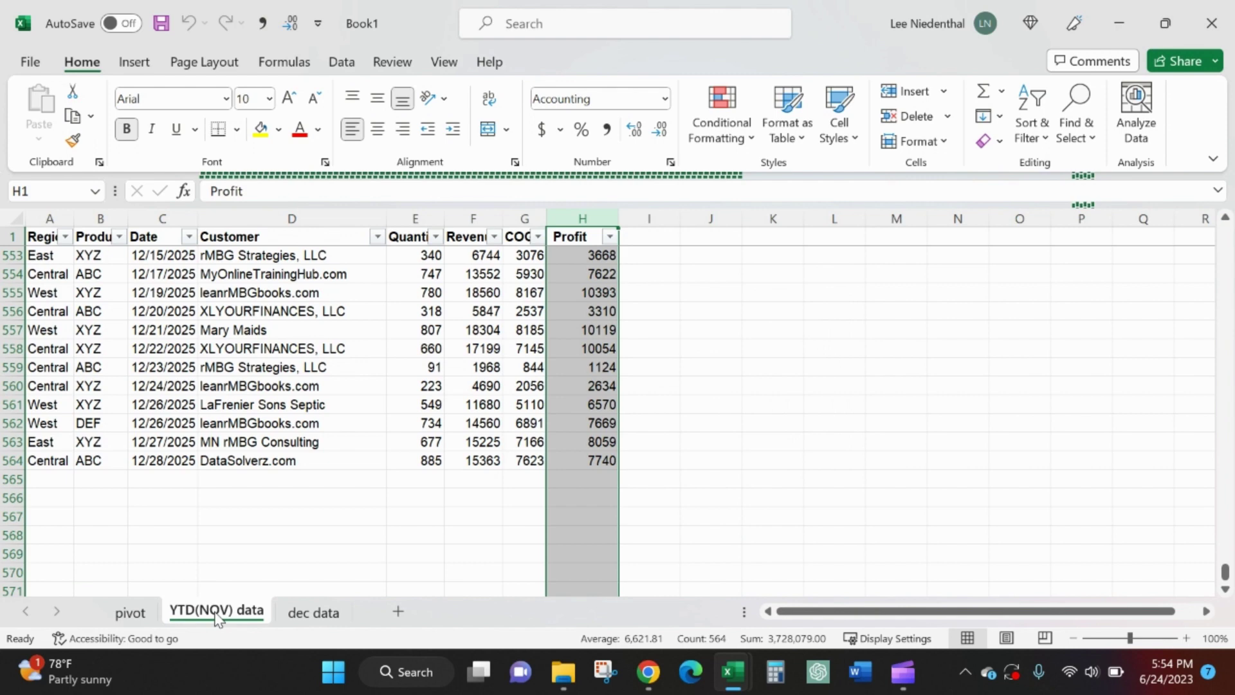
left_click_drag(236, 586, 380, 608)
Step: Clear December rows 539–564 from the copy and confirm the Profit sum is 3,541,808
left_click(241, 442)
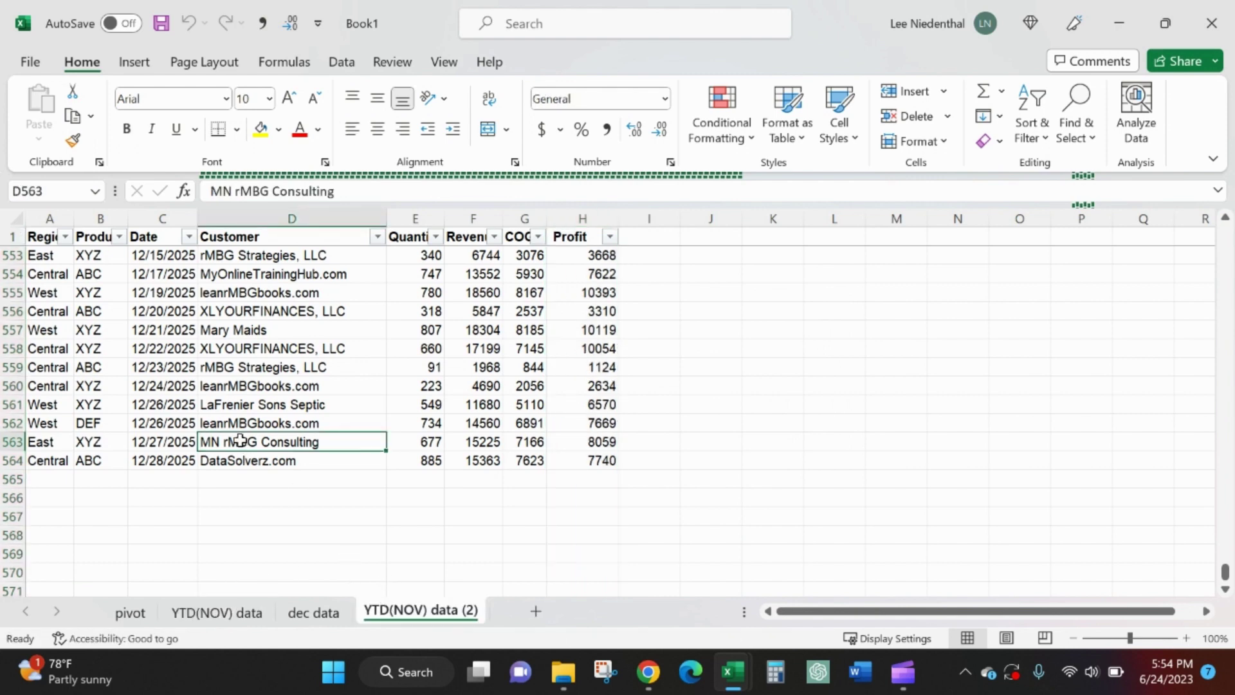
key("Up")
key("Up")
key("Up")
key("Up")
key("Up")
key("Up")
key("Up")
key("Up")
key("Up")
key("Up")
key("Up")
key("Up")
key("Up")
key("Up")
key("Up")
key("Up")
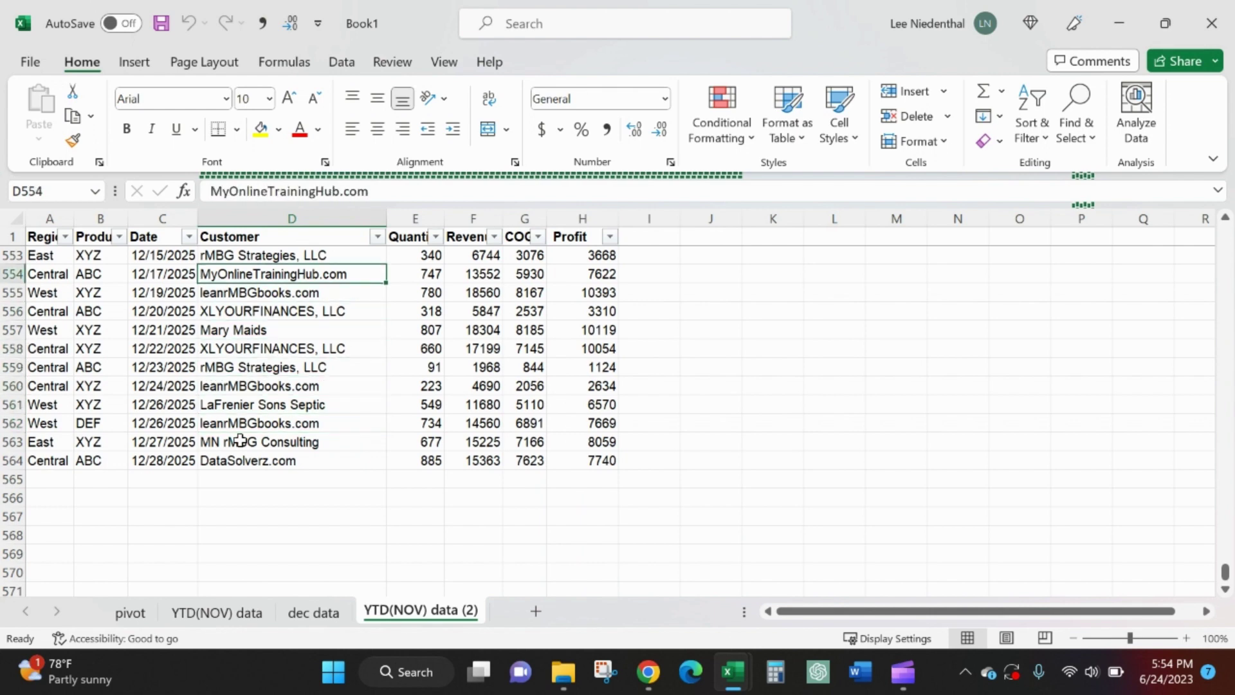
key("Up")
key("Up")
key("Up")
key("Up")
key("Up")
key("Up")
key("Up")
key("Up")
key("Up")
key("Up")
key("Up")
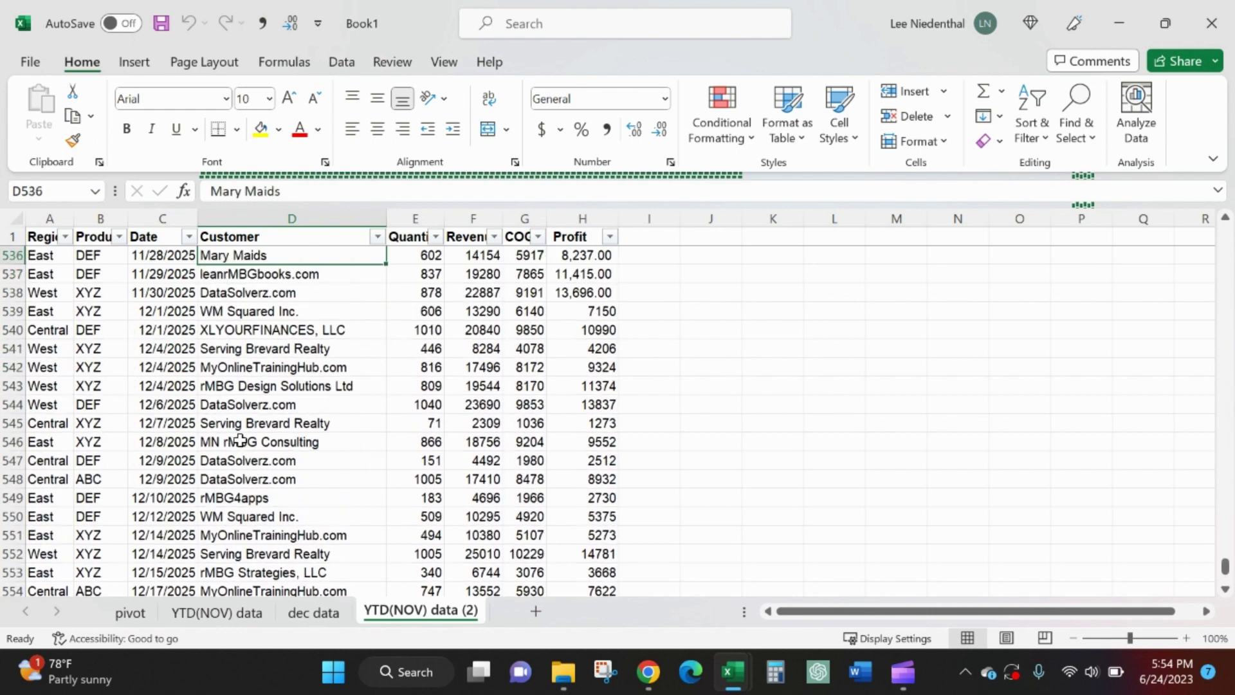
key("Down")
key("Down")
key("Down")
key("Home")
key("ctrl+shift+Right")
key("ctrl+shift+Down")
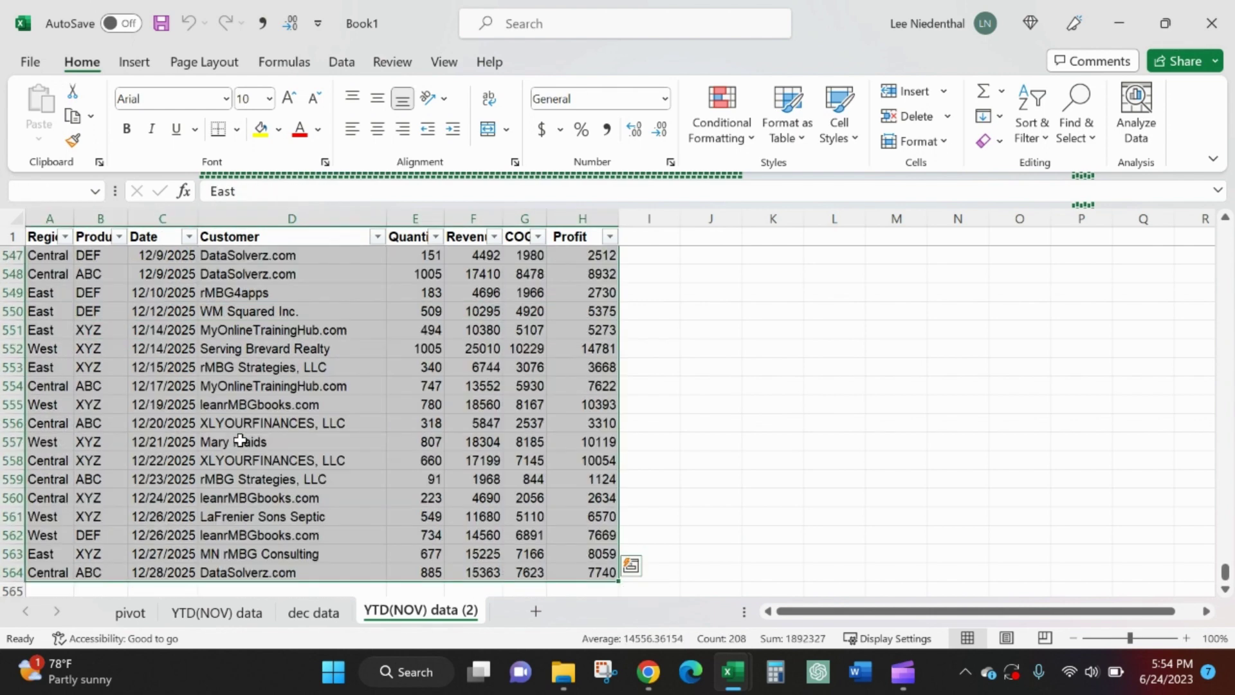
key("Delete")
scroll(239, 439, "up", 6)
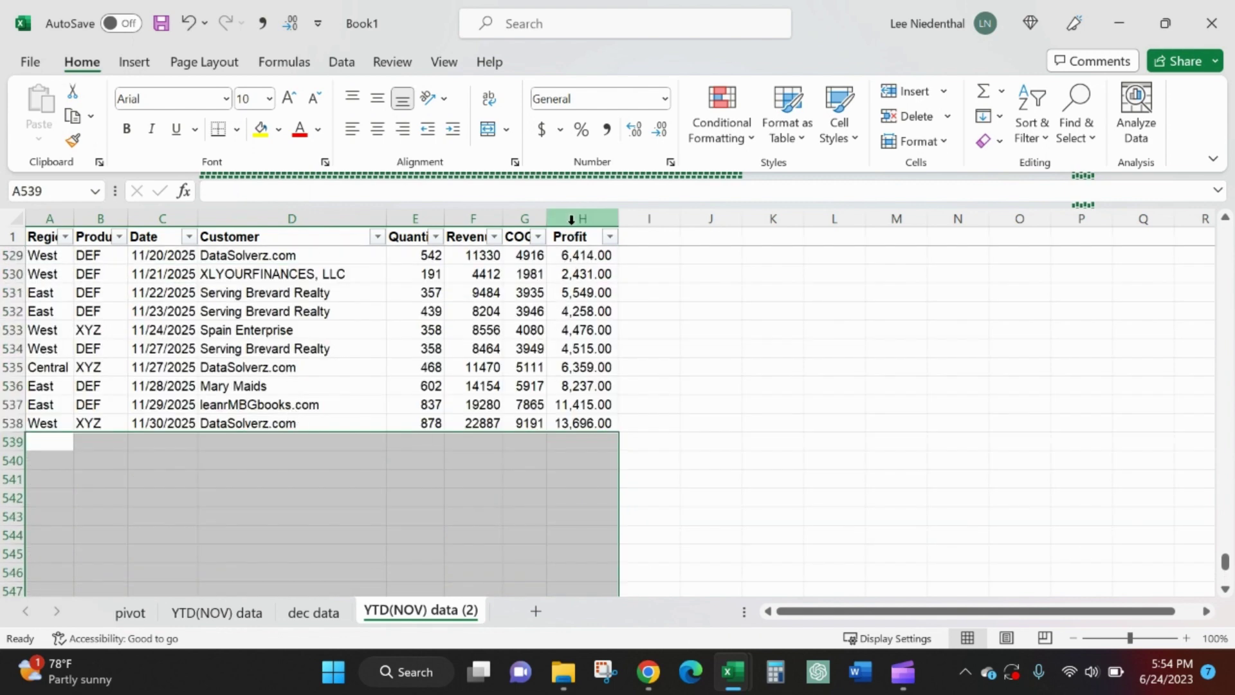
left_click(571, 215)
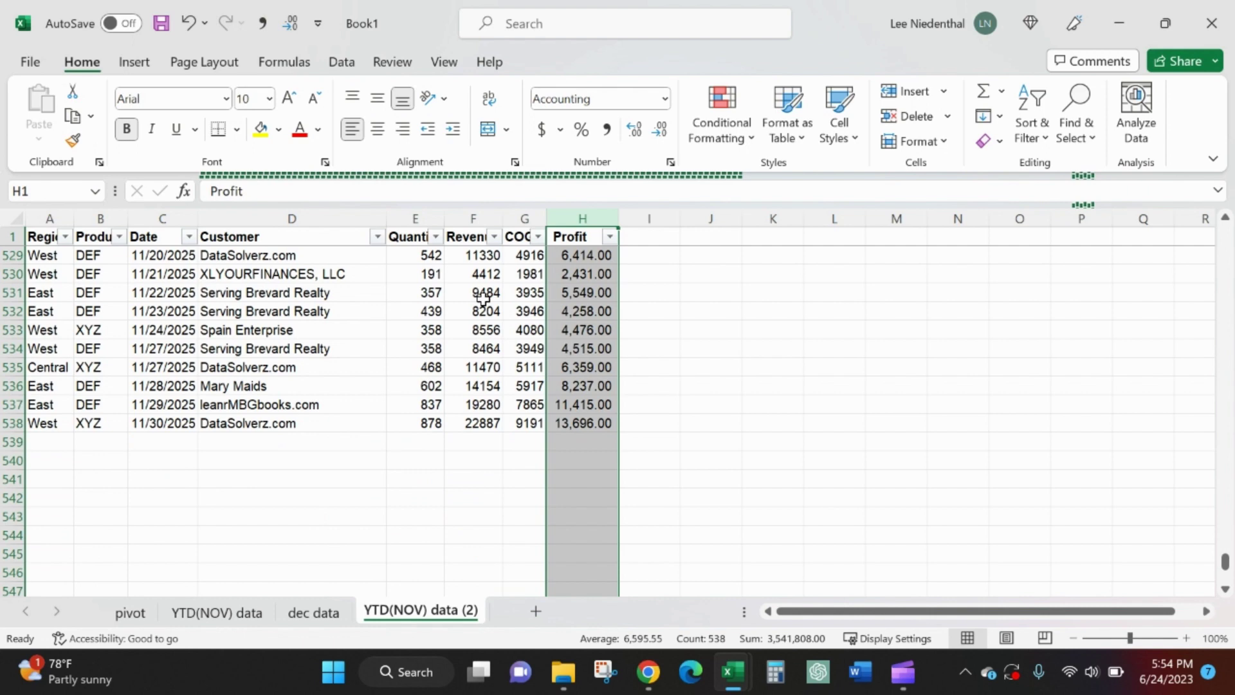
Step: Turn A1:H538 into Table2 with headers using Ctrl+T
left_click(361, 307)
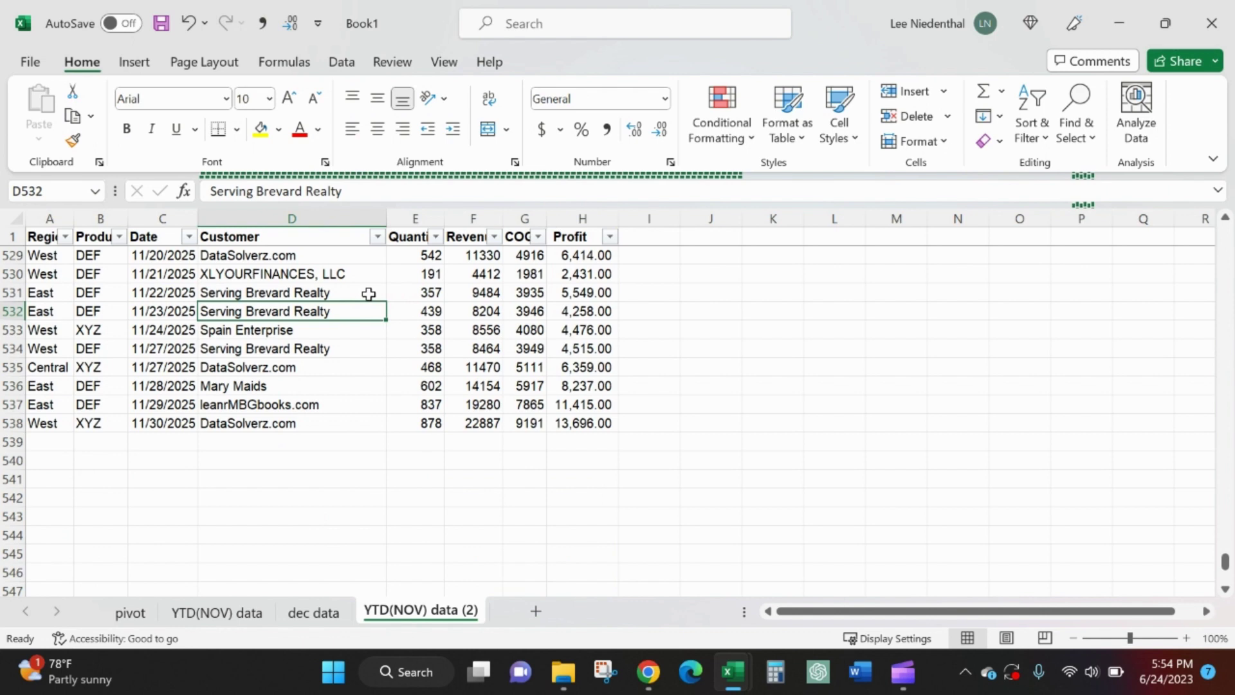
key("ctrl+t")
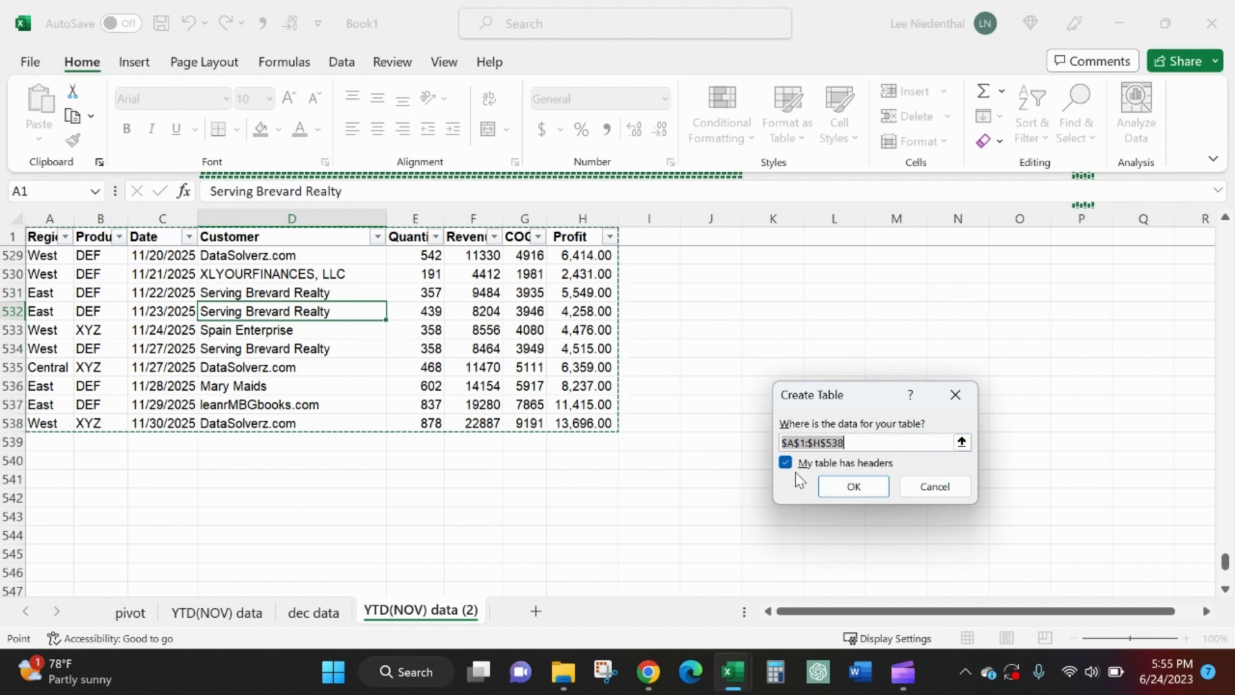
left_click(854, 485)
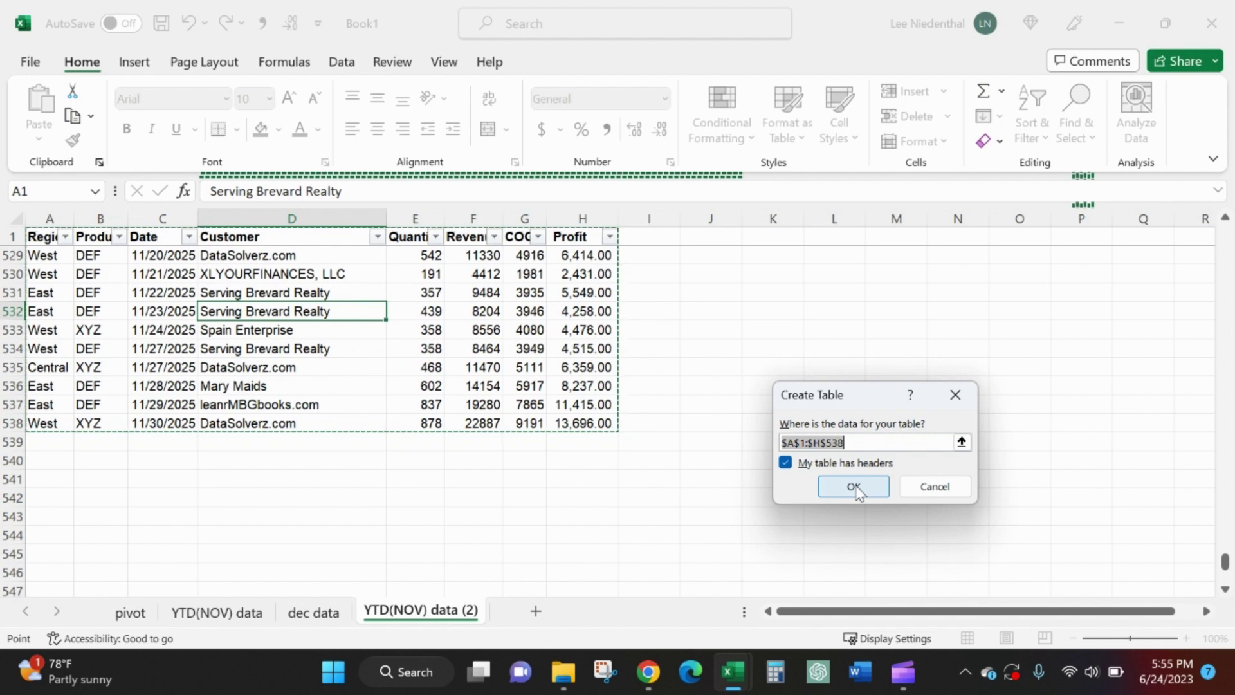
left_click(856, 487)
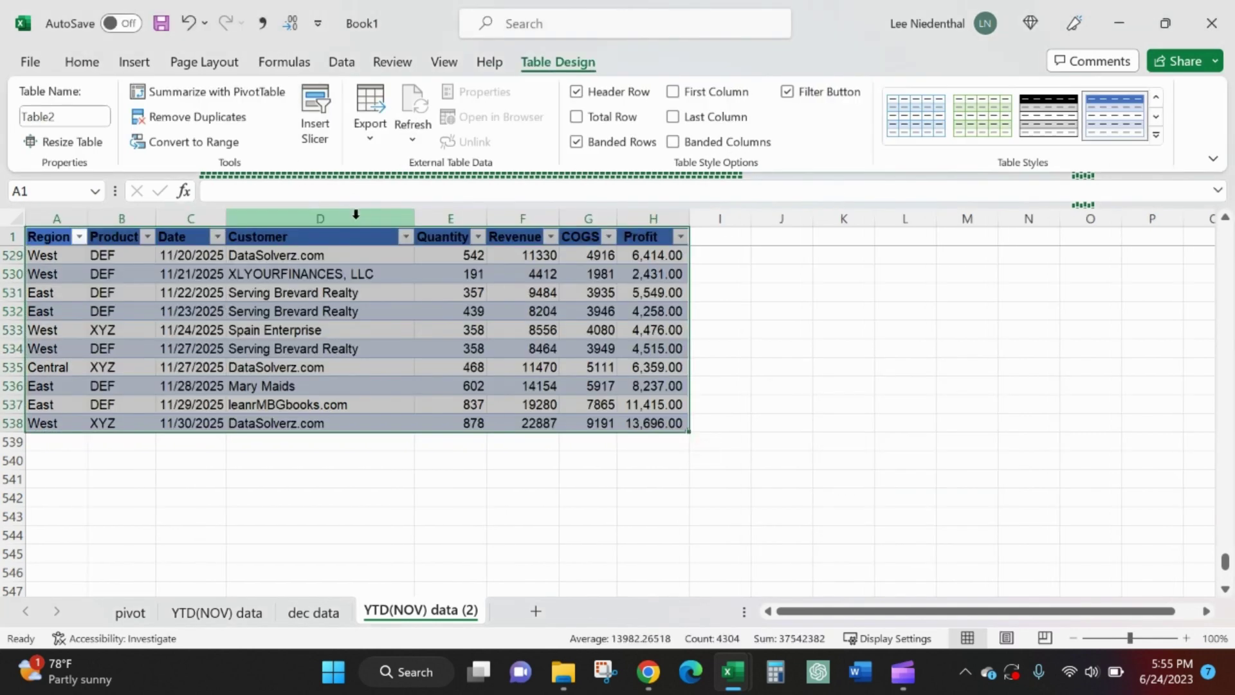
Step: Try table styles, clear the formatting, and apply the green Light table style to Table2
left_click(1156, 135)
left_click(770, 247)
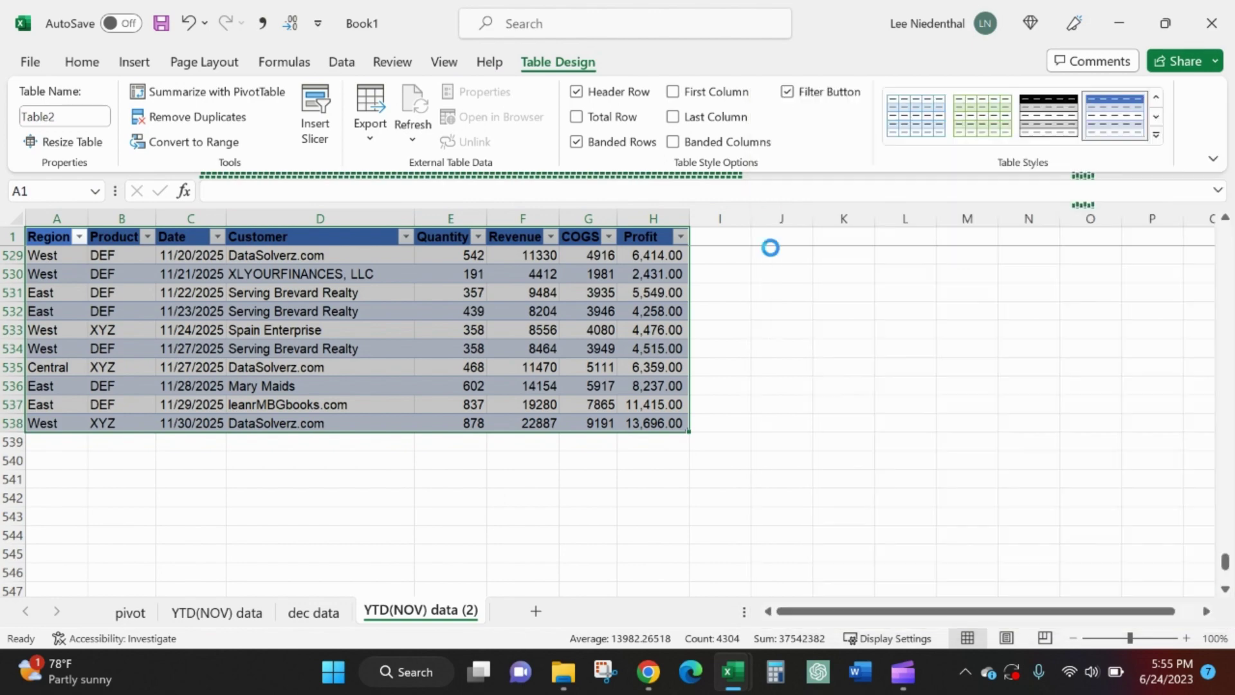
left_click(582, 290)
scroll(531, 320, "up", 4)
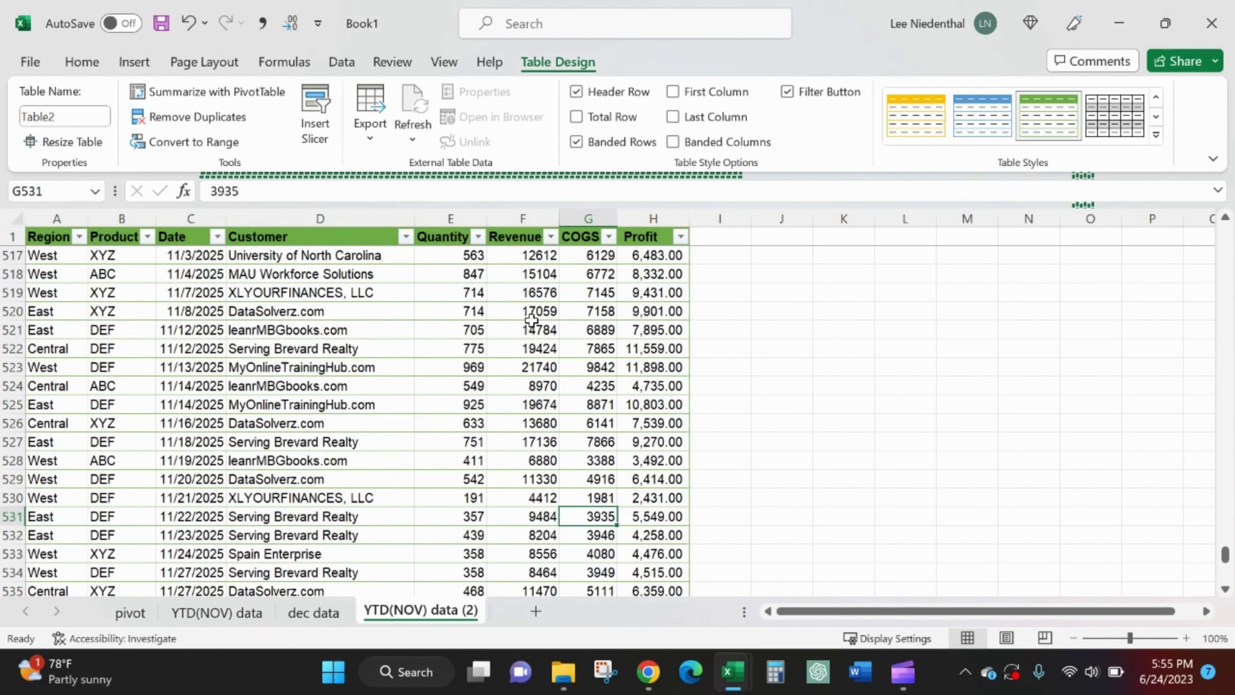
scroll(531, 320, "up", 2)
left_click(1156, 135)
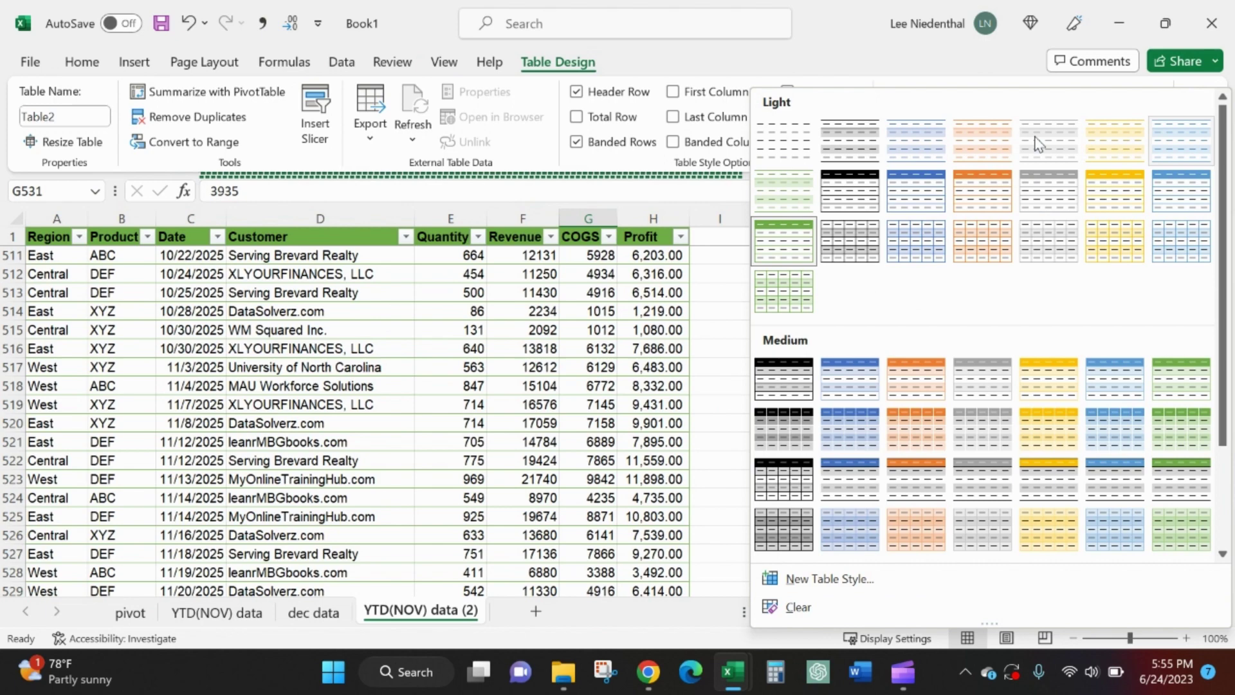
left_click(783, 141)
scroll(448, 406, "down", 5)
scroll(418, 415, "up", 1)
left_click(422, 422)
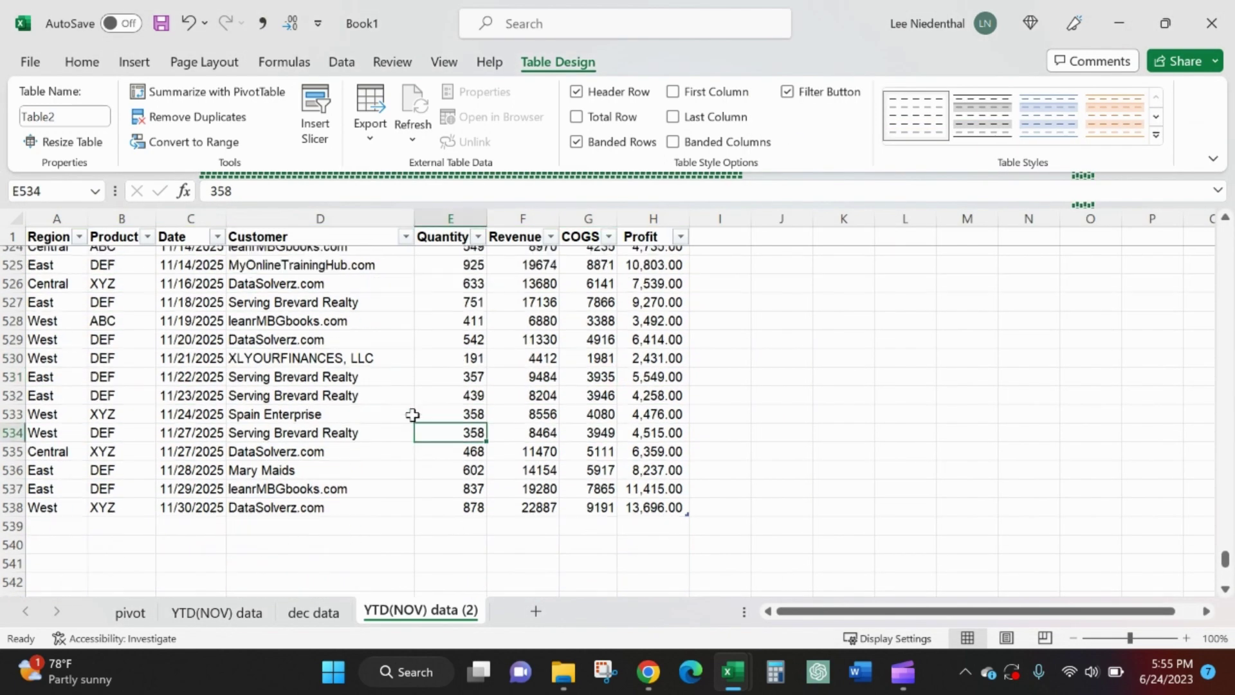
scroll(418, 415, "down", 1)
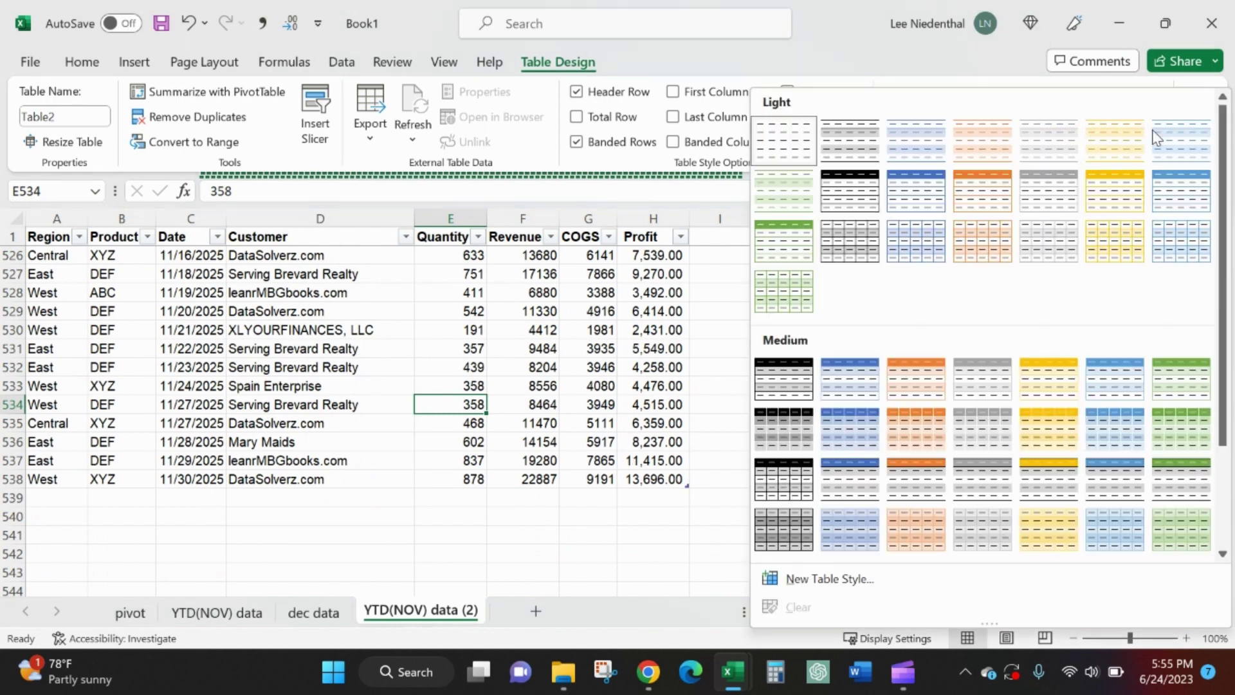
left_click(782, 248)
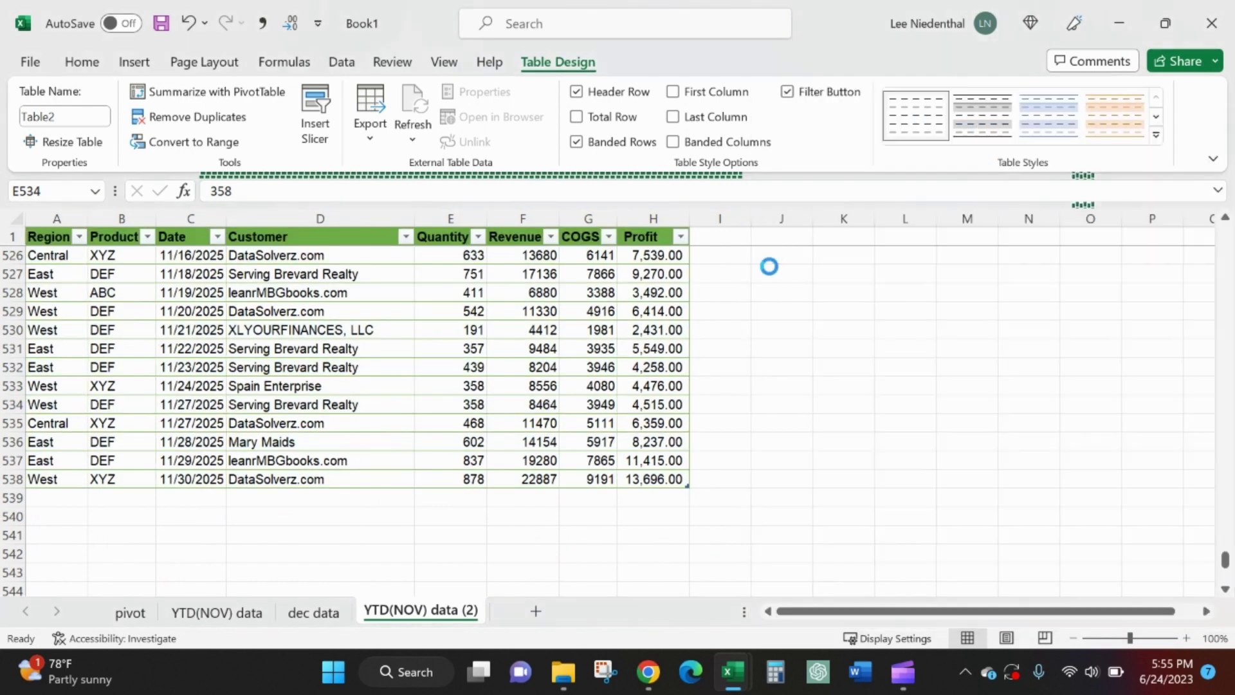
Step: Inspect the restyled table and confirm it ends at row 538 with the 11/30/2025 sale
left_click(498, 393)
scroll(499, 390, "down", 2)
scroll(500, 389, "up", 3)
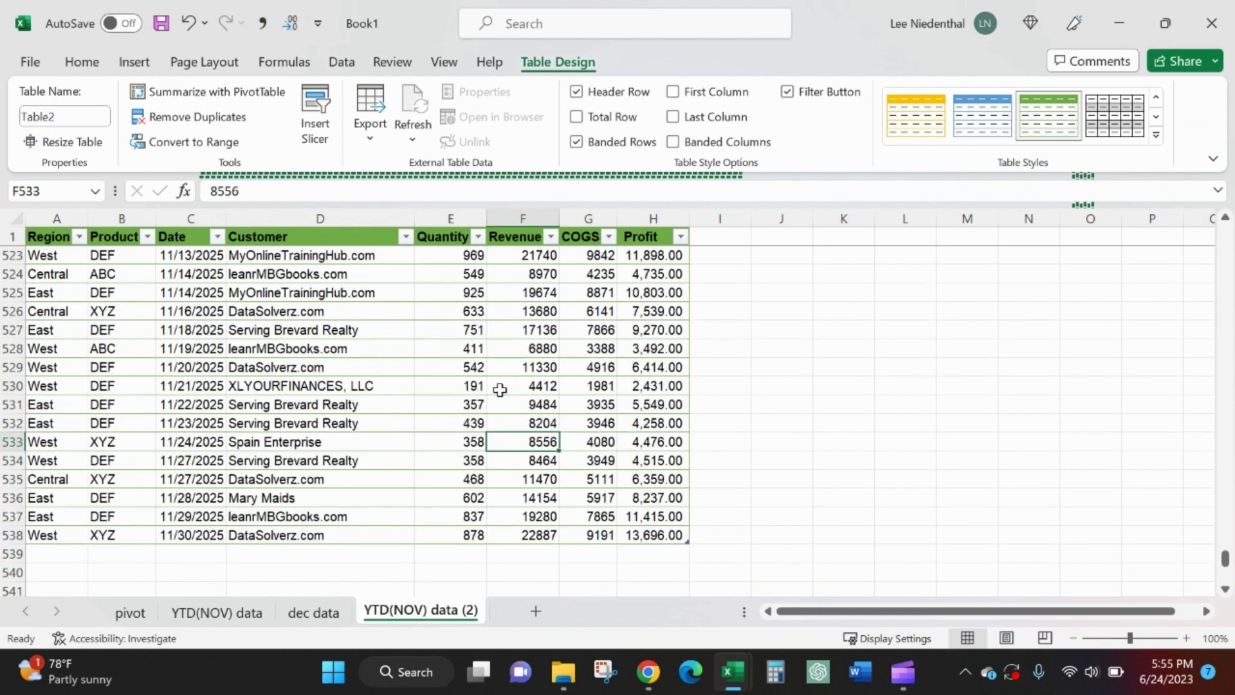
scroll(499, 389, "up", 4)
left_click(442, 385)
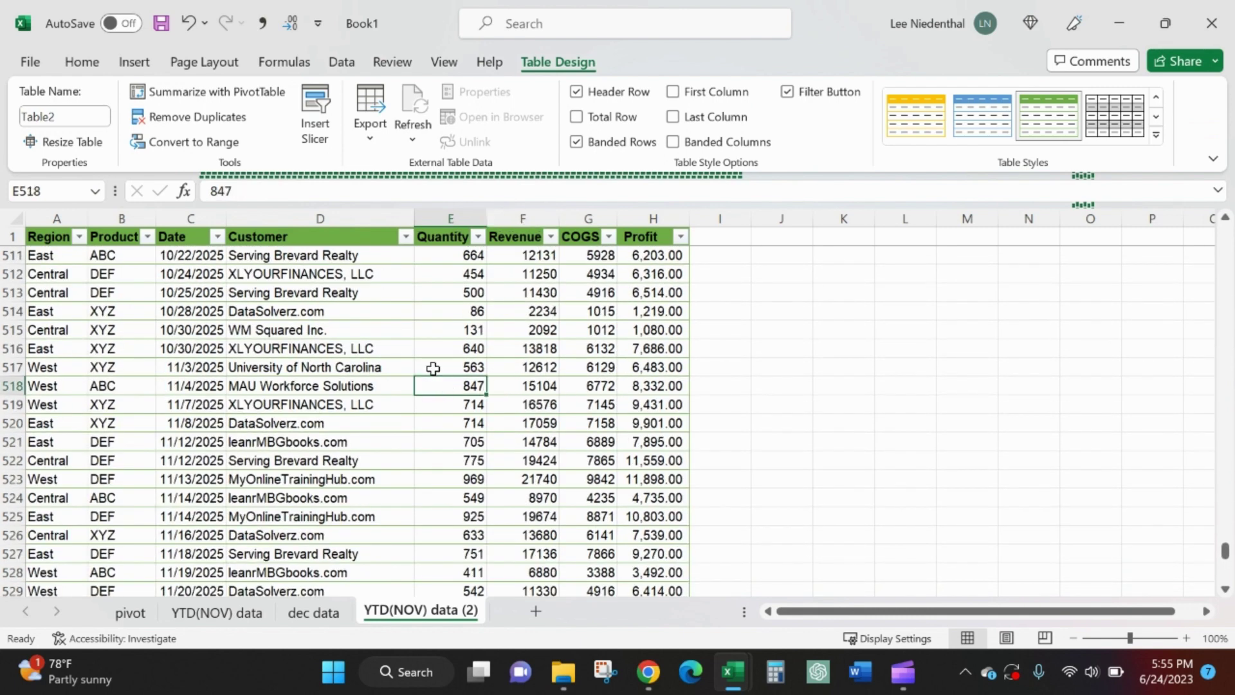
left_click(765, 308)
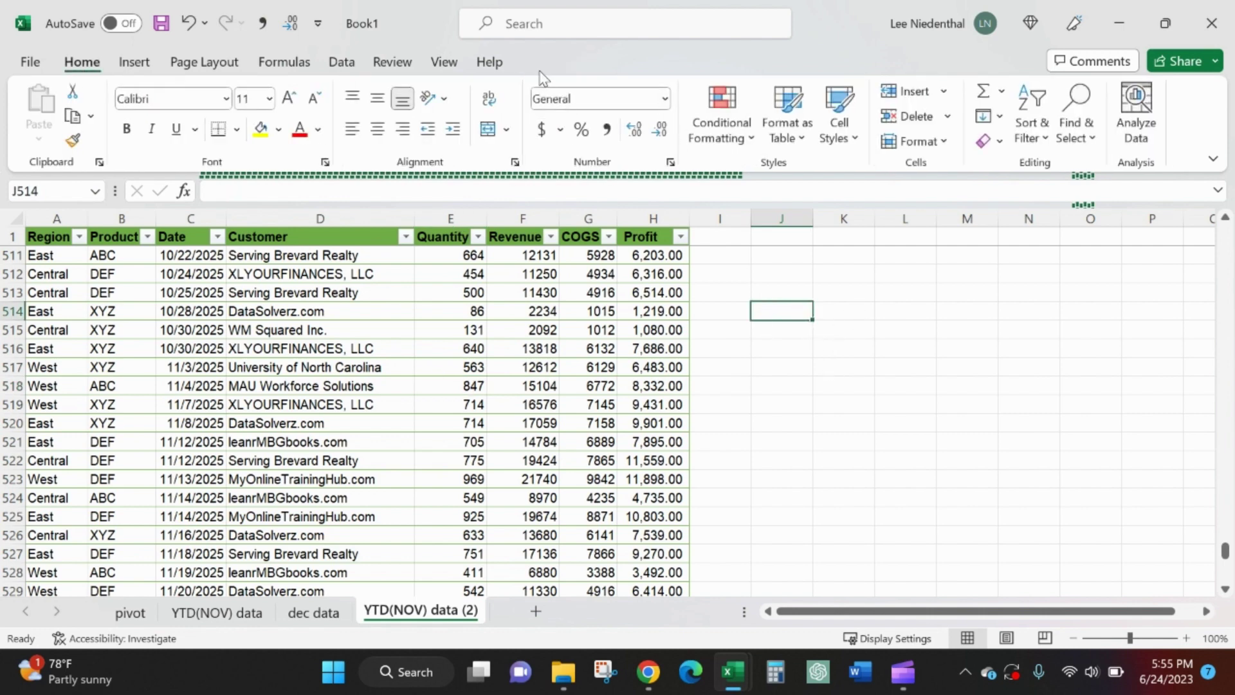
left_click(481, 309)
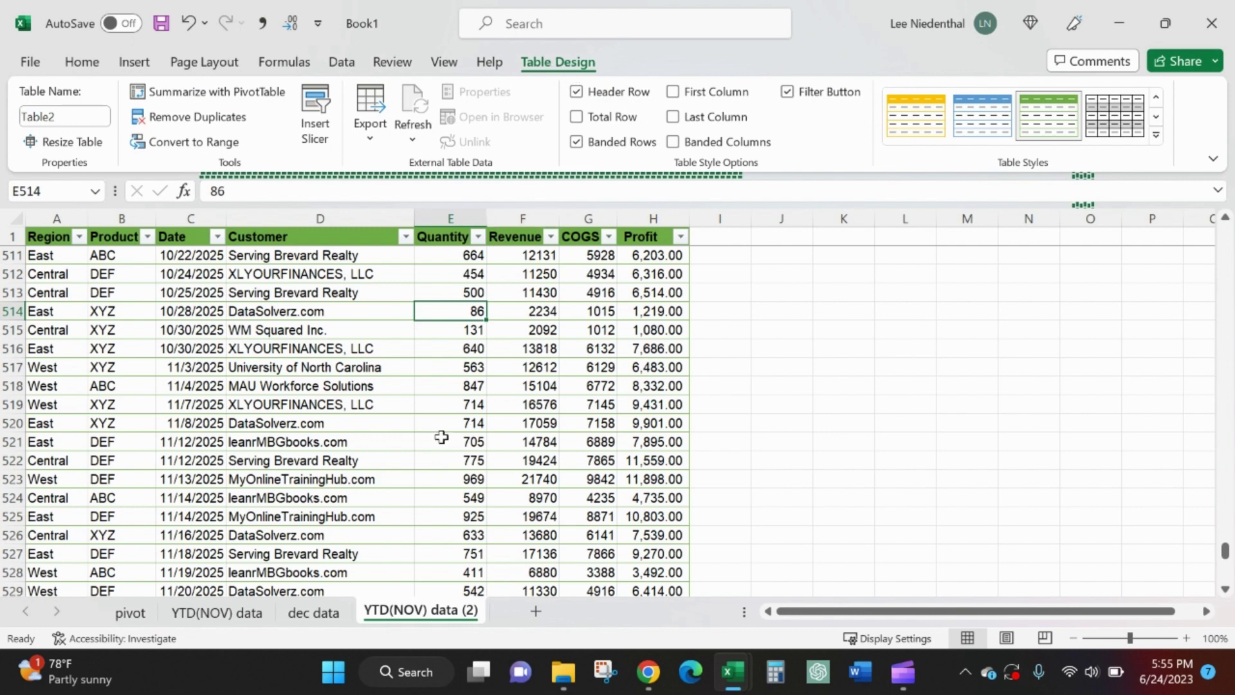
key("Home")
key("ctrl+Down")
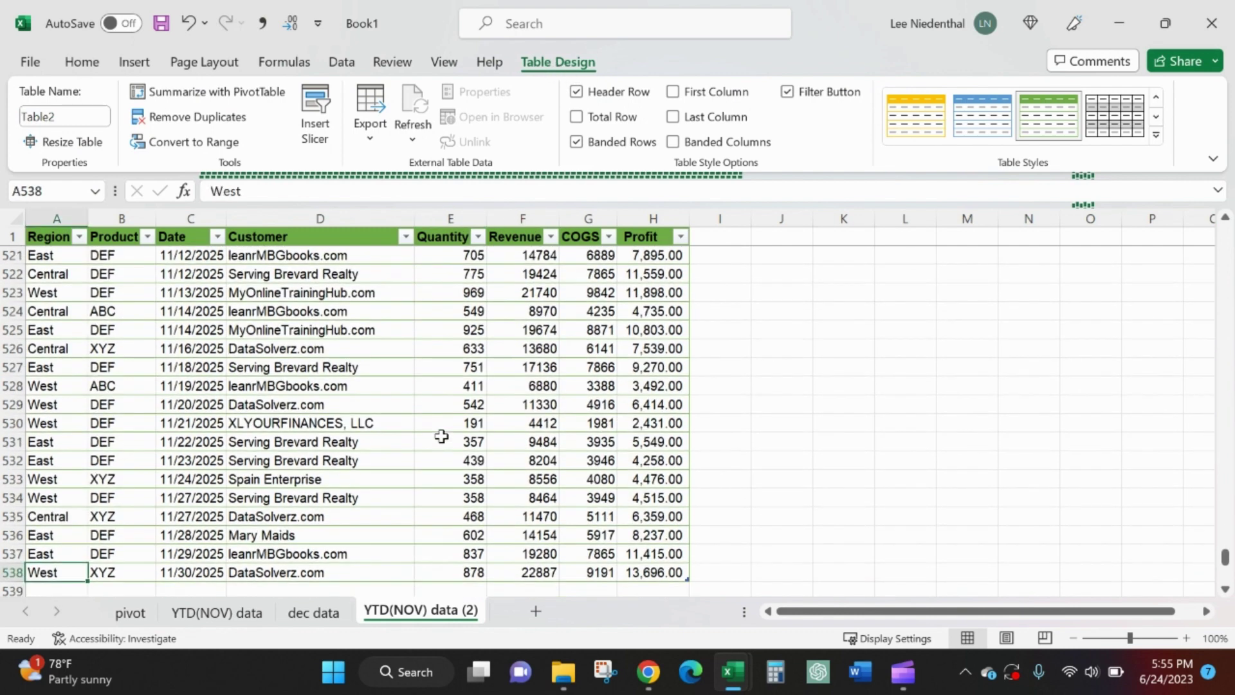
key("Down")
key("Up")
key("Up")
key("Up")
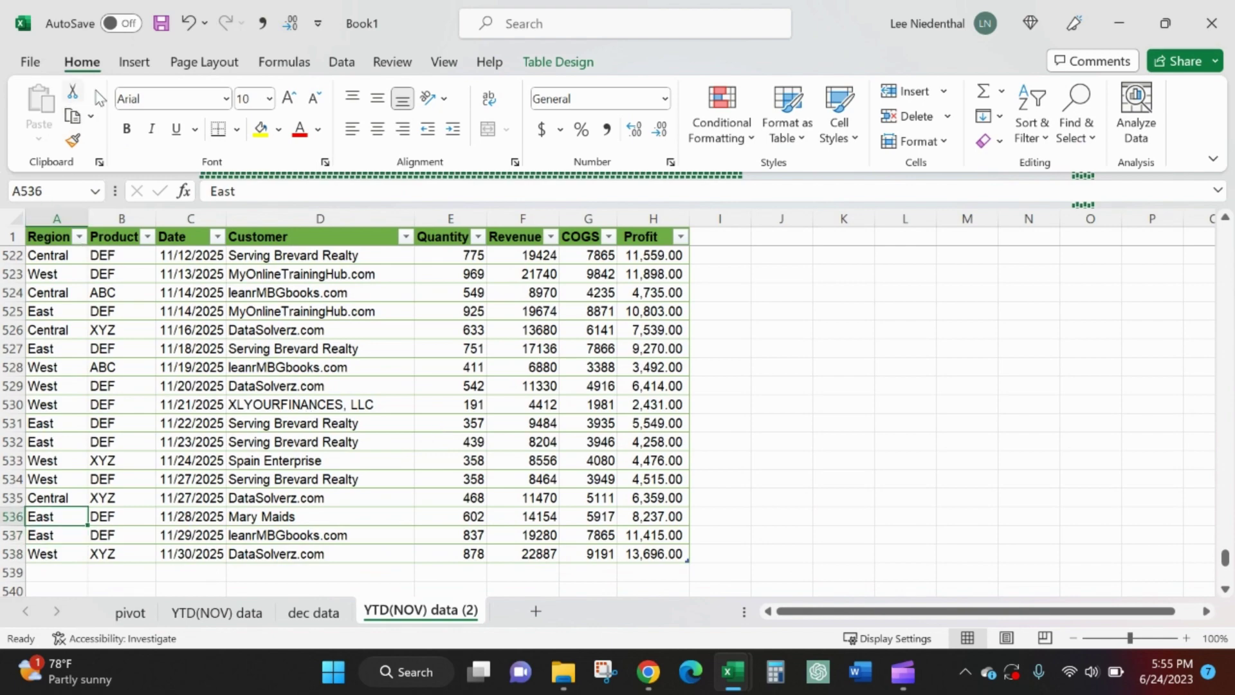
Step: Insert a pivot table on a new sheet with Customer and Product as rows and Sum of Profit as values
left_click(134, 61)
left_click(65, 101)
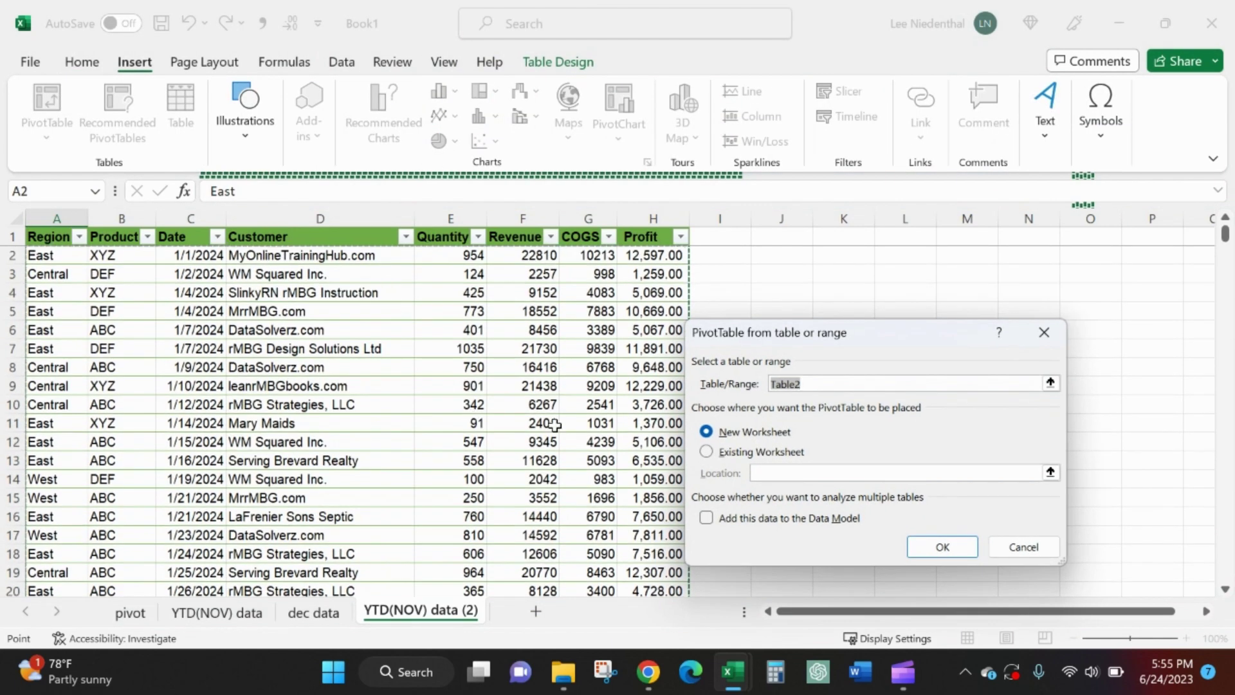
left_click(952, 544)
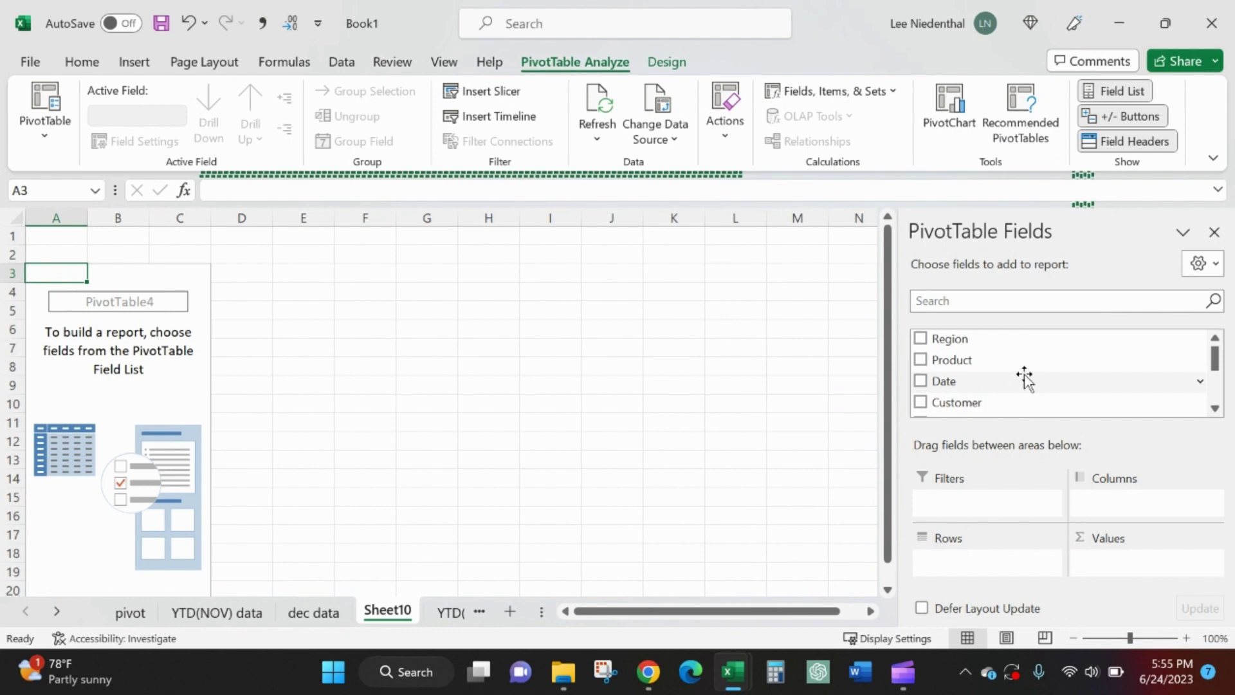
left_click_drag(1029, 361, 1001, 563)
left_click_drag(991, 415, 997, 557)
scroll(987, 405, "down", 5)
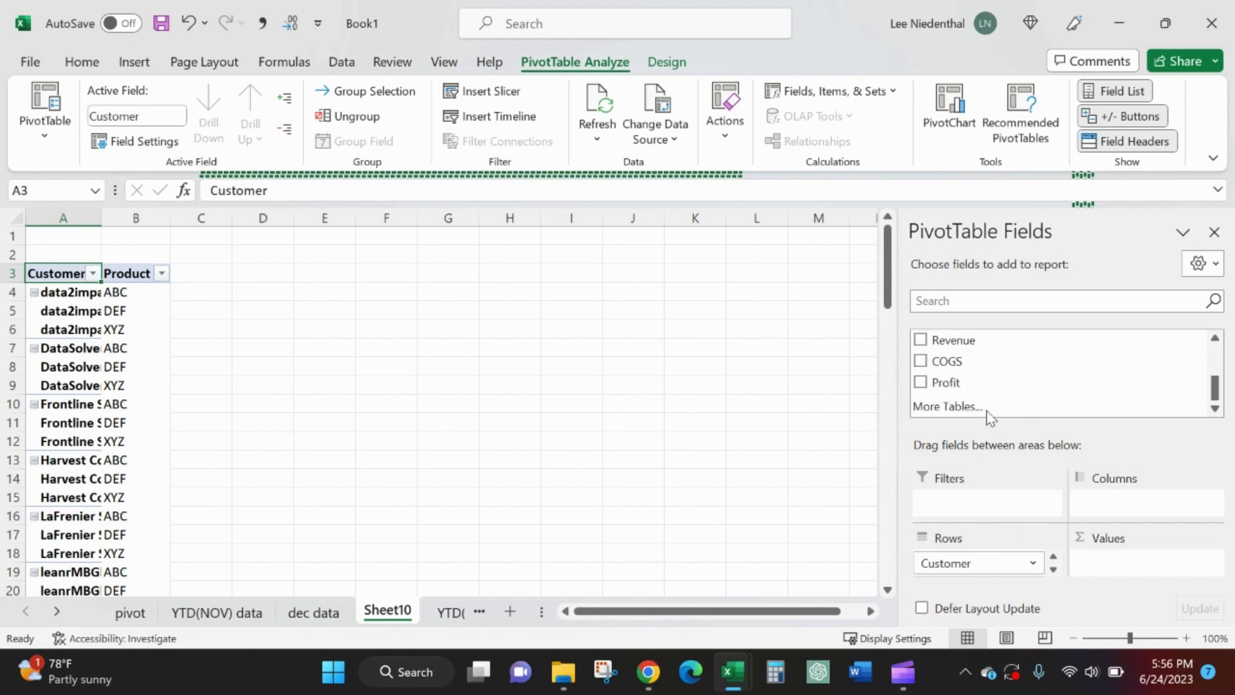
left_click_drag(985, 384, 1140, 567)
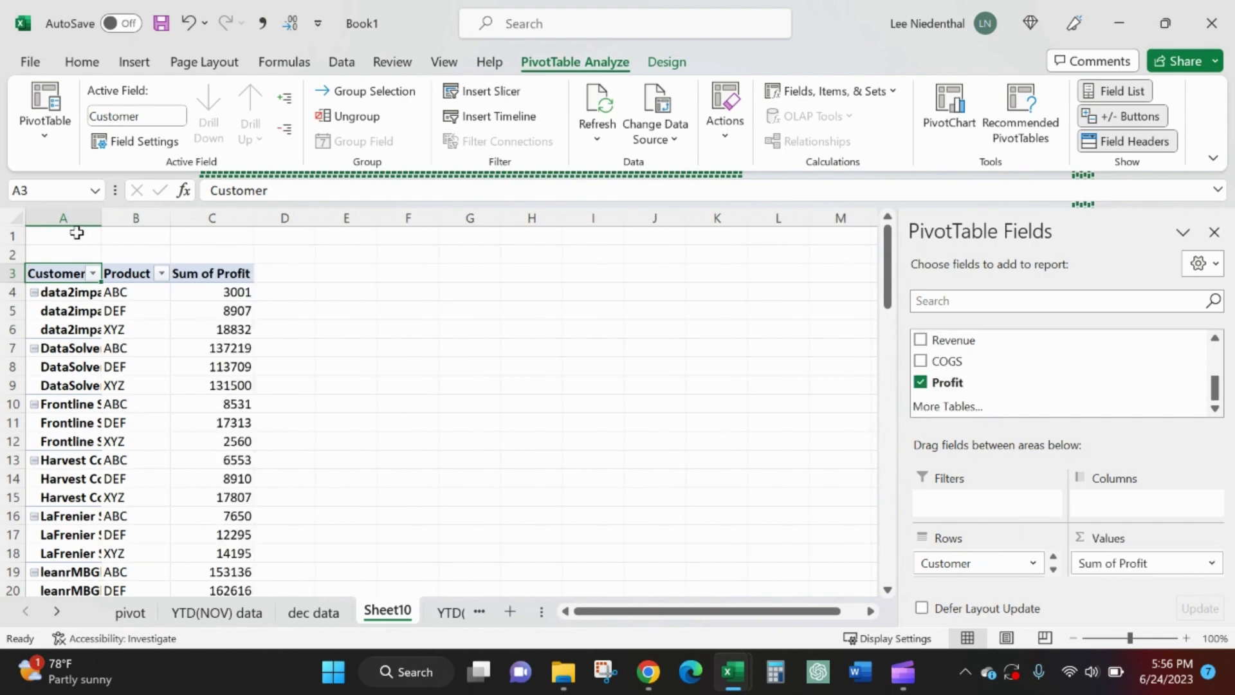
Step: Autofit column A, comma-format profits without decimals, and refresh to a 3,541,808 Grand Total
left_click(14, 219)
double_click(101, 217)
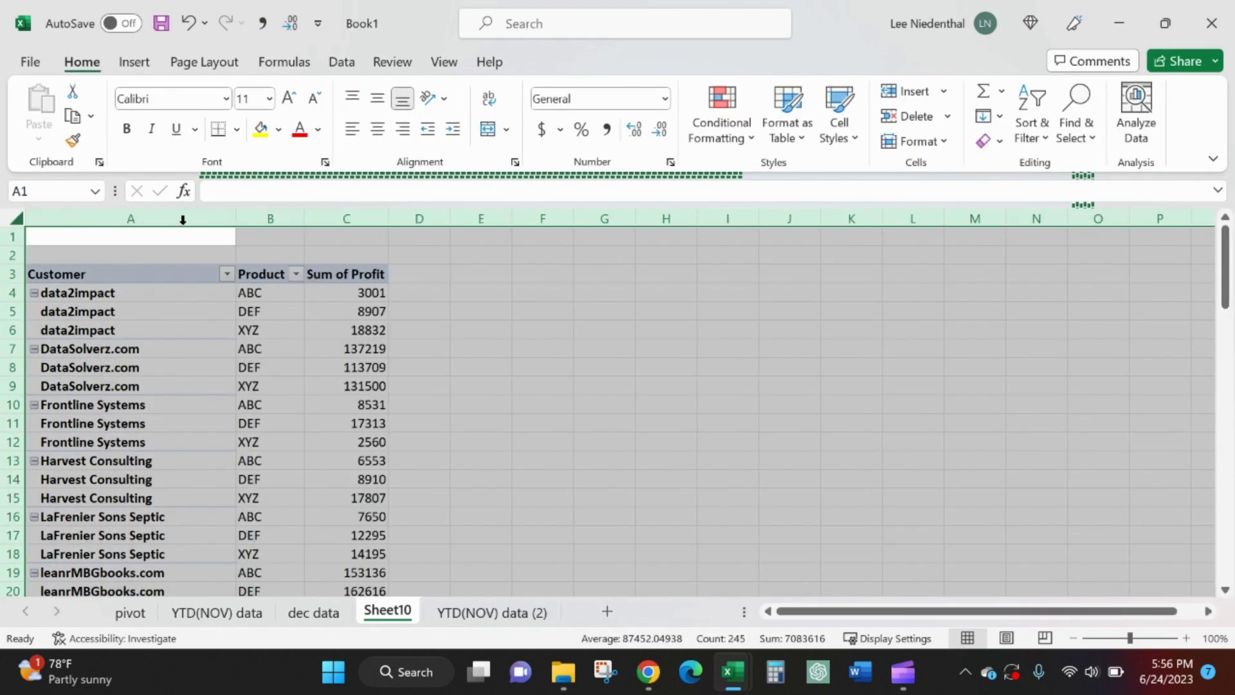
left_click(340, 218)
left_click(291, 23)
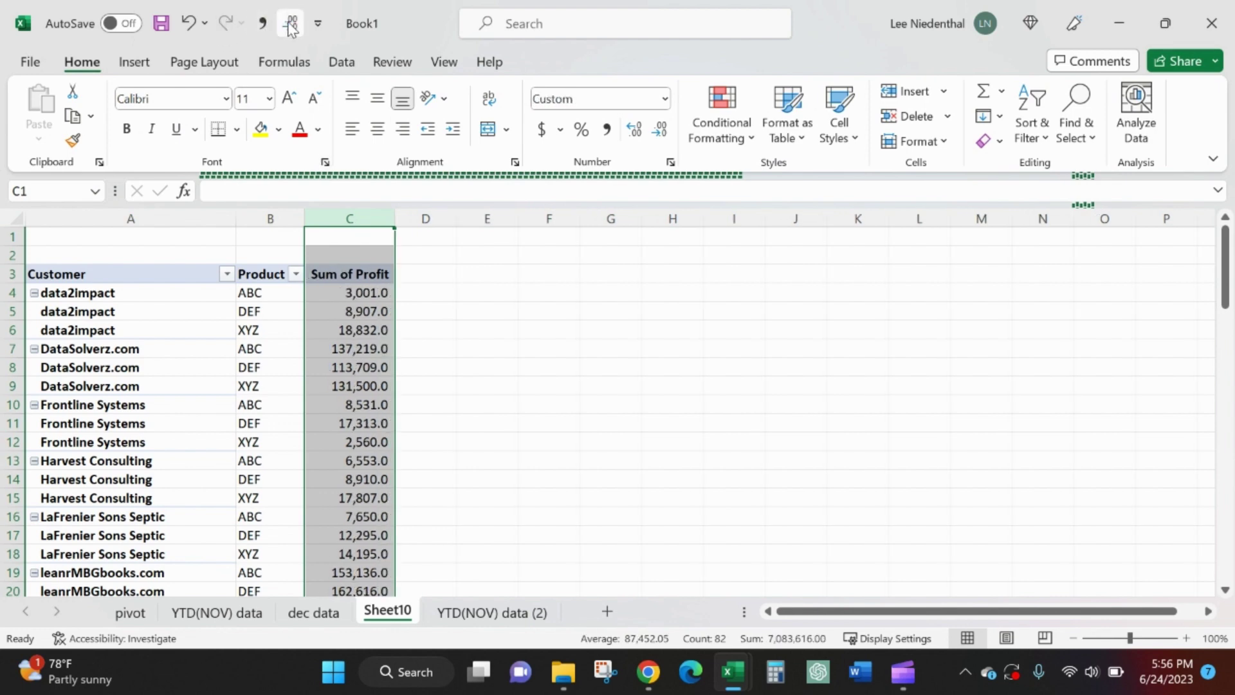
left_click(291, 23)
left_click(331, 311)
right_click(353, 312)
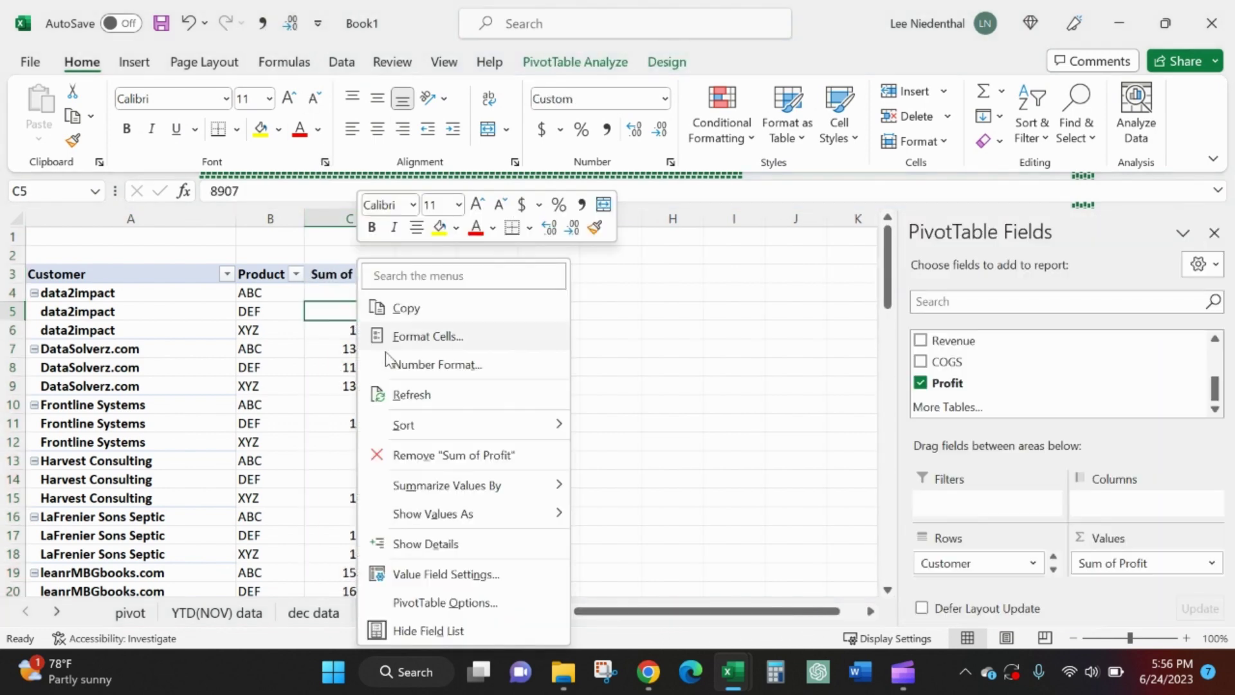
left_click(407, 396)
left_click(353, 386)
key("ctrl+Down")
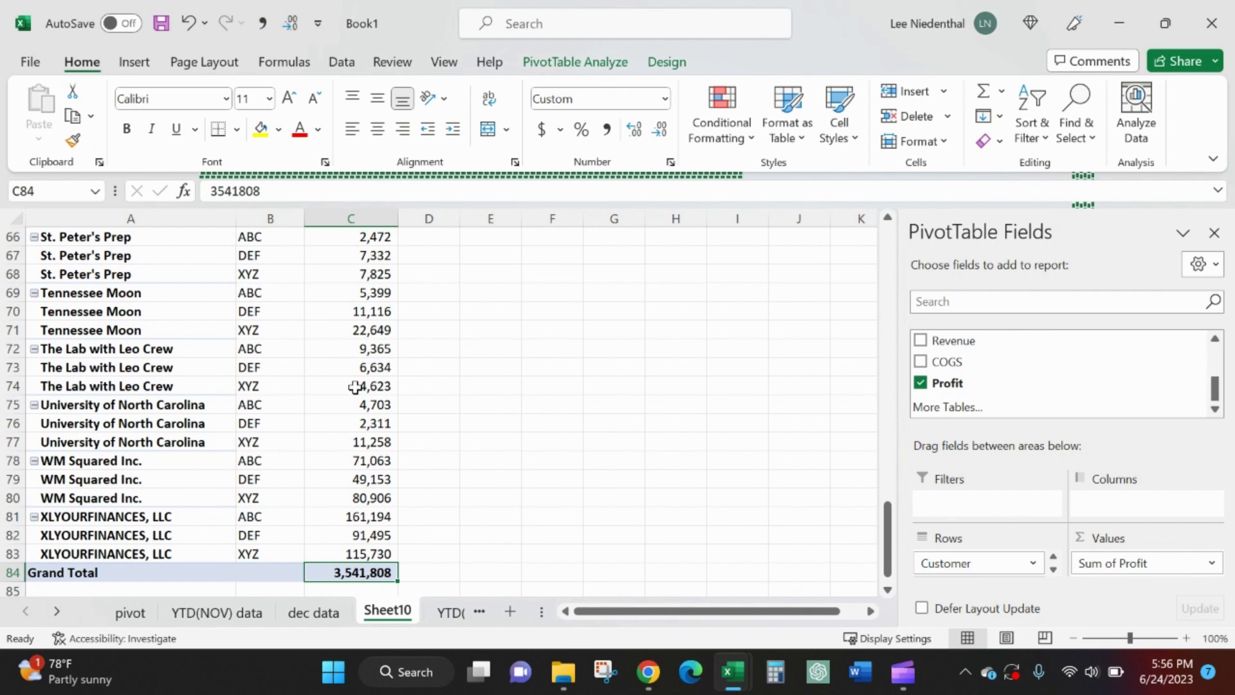
scroll(354, 386, "down", 1)
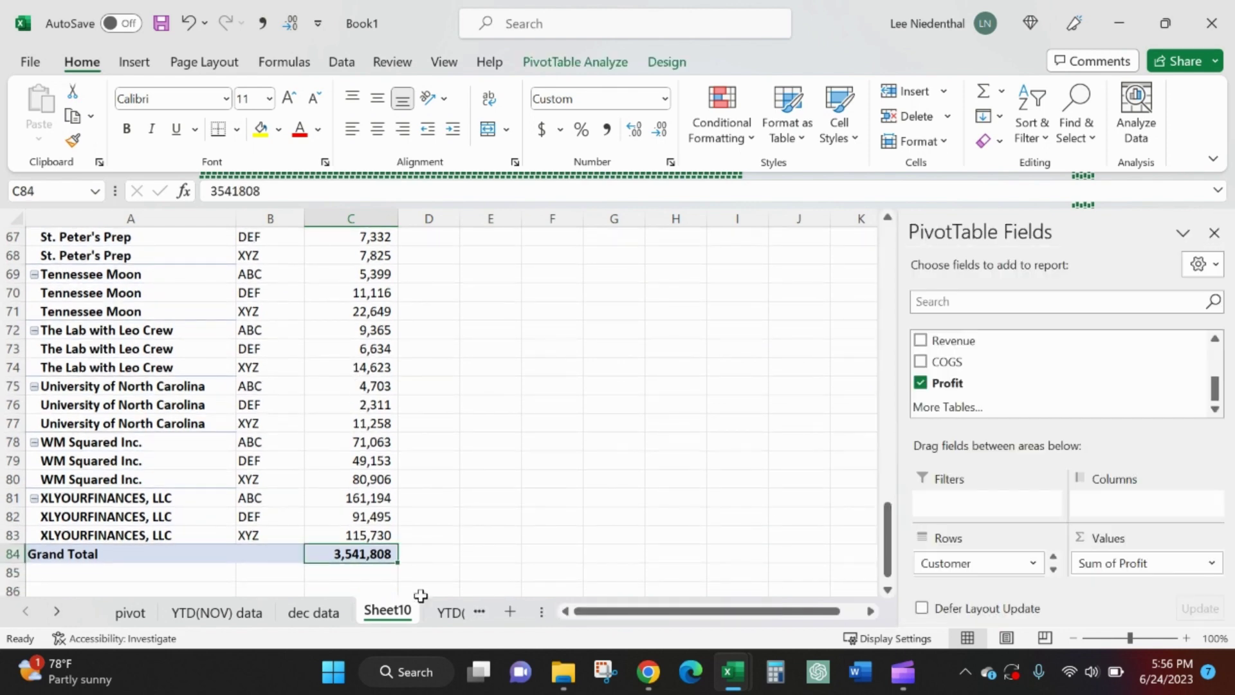
Step: Rename the new pivot sheet to 'pivot from table'
double_click(388, 609)
type("ta")
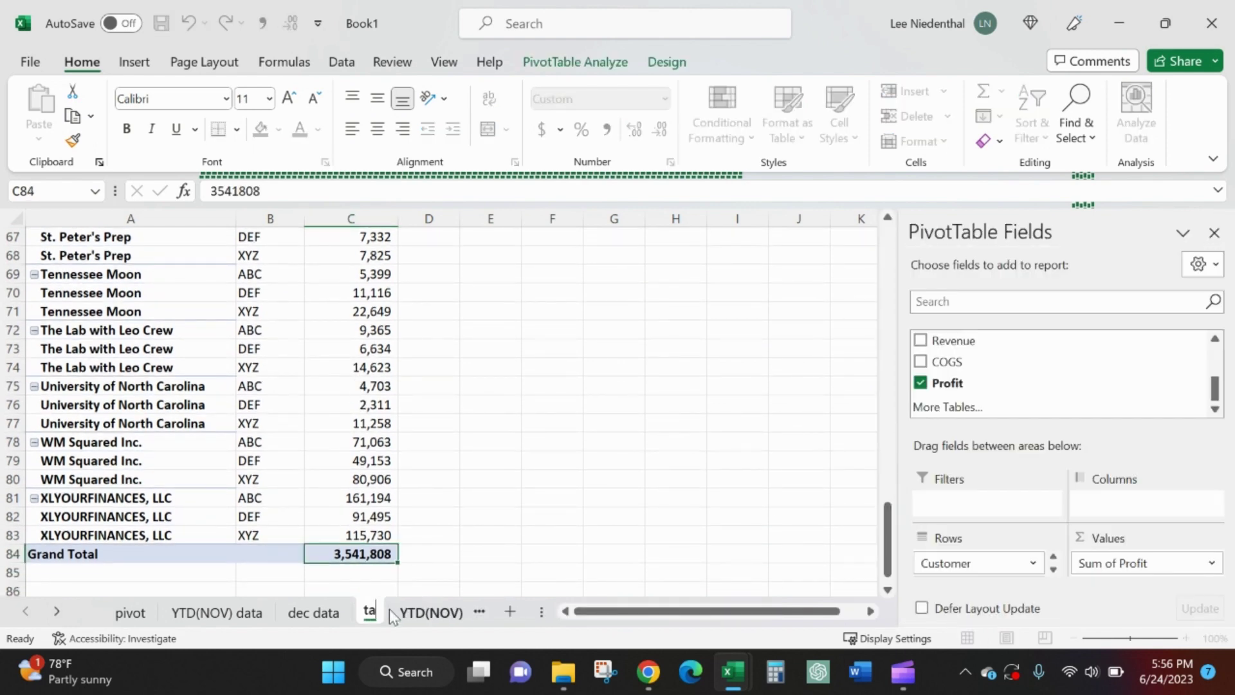
type("ble")
key("BackSpace")
key("BackSpace")
key("BackSpace")
key("BackSpace")
key("BackSpace")
type("piv")
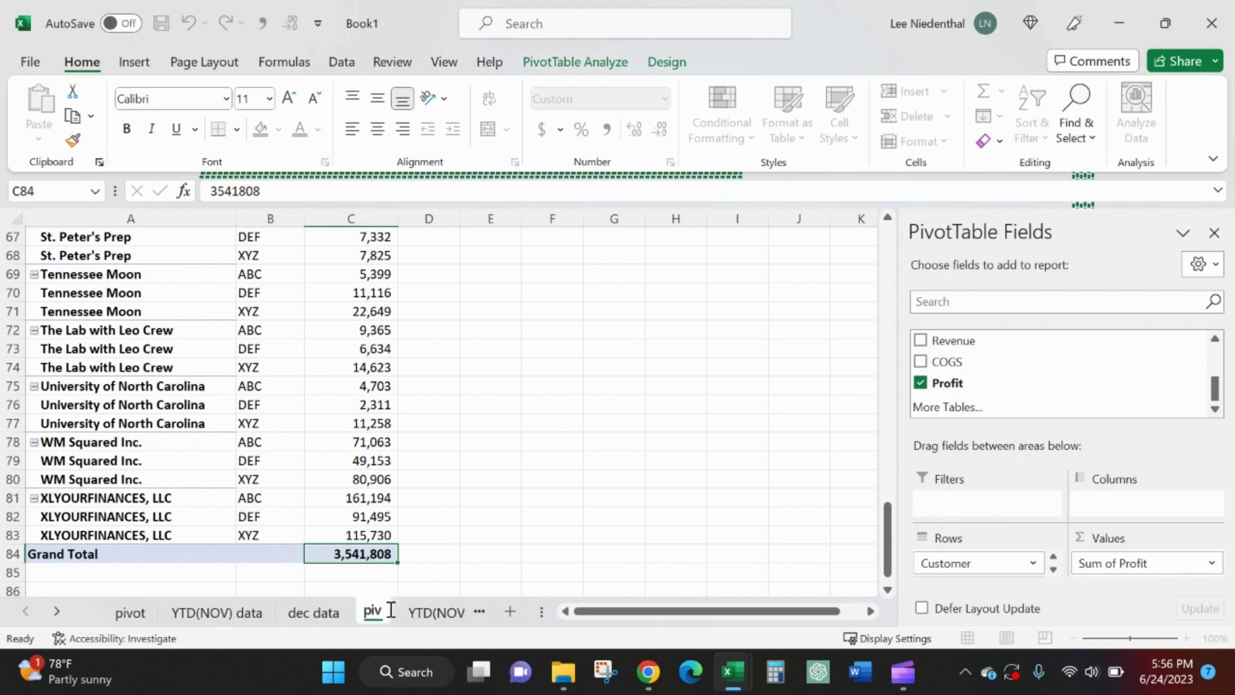
type("ot from table")
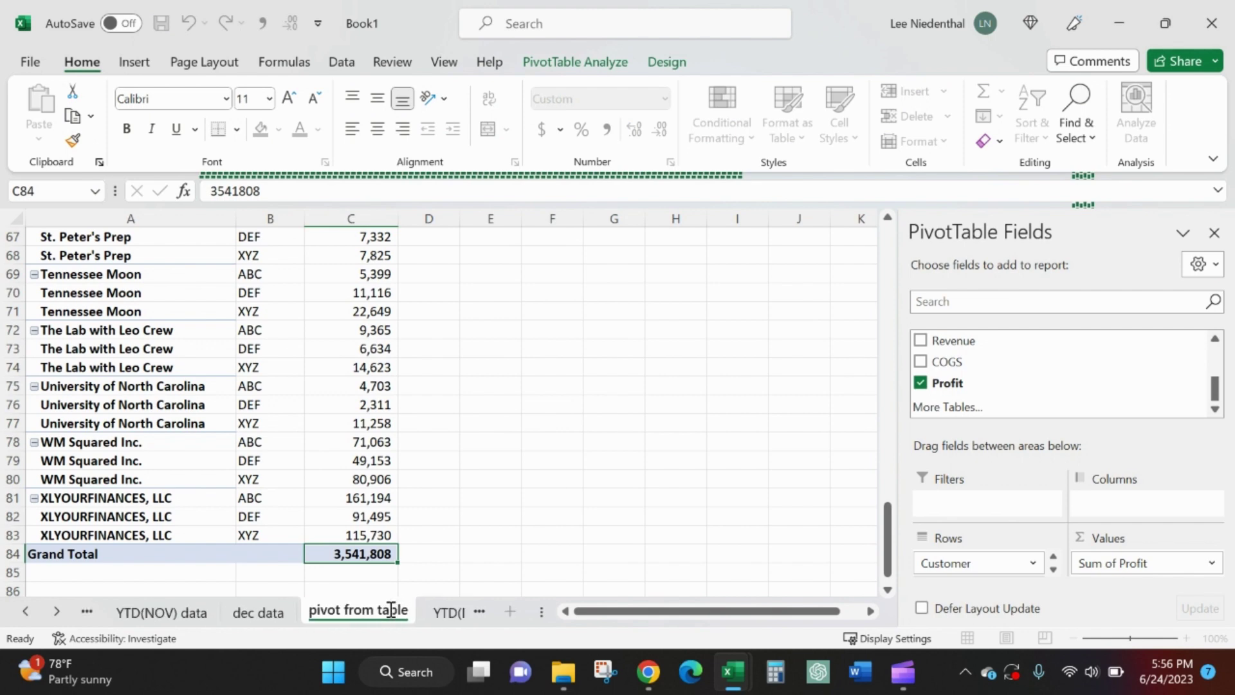
key("Return")
Step: Rename the YTD(NOV) data (2) sheet to 'TABLE DATA'
left_click(449, 613)
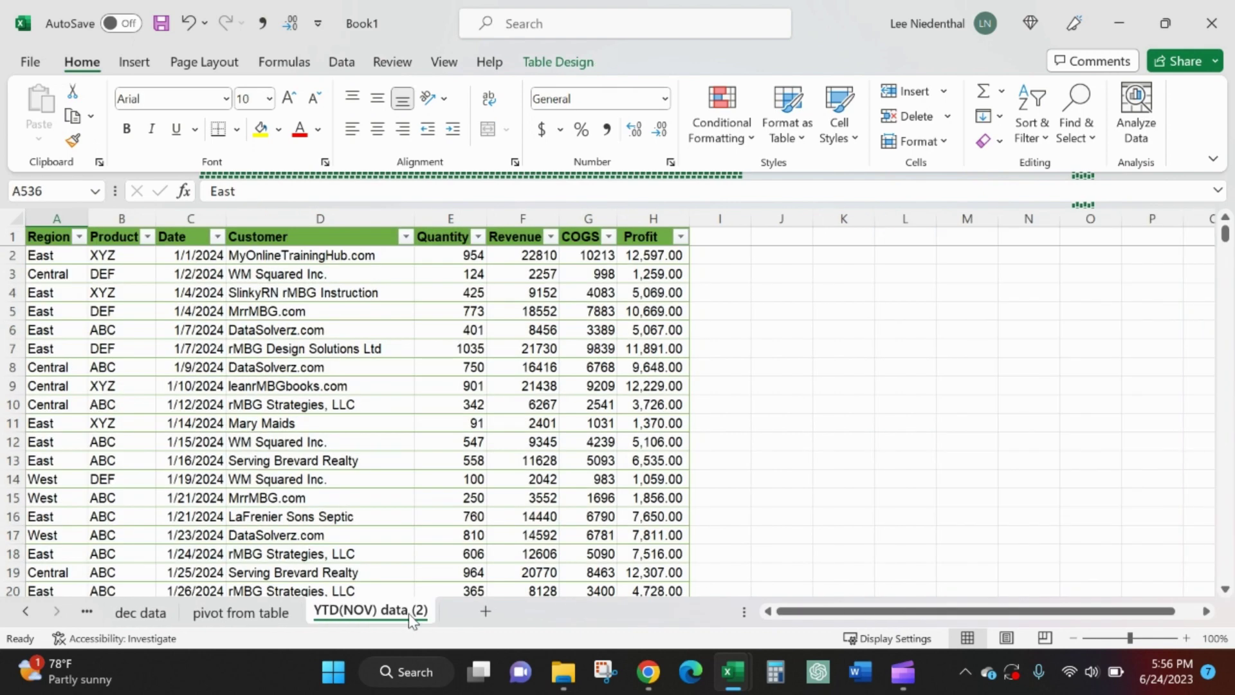
double_click(401, 613)
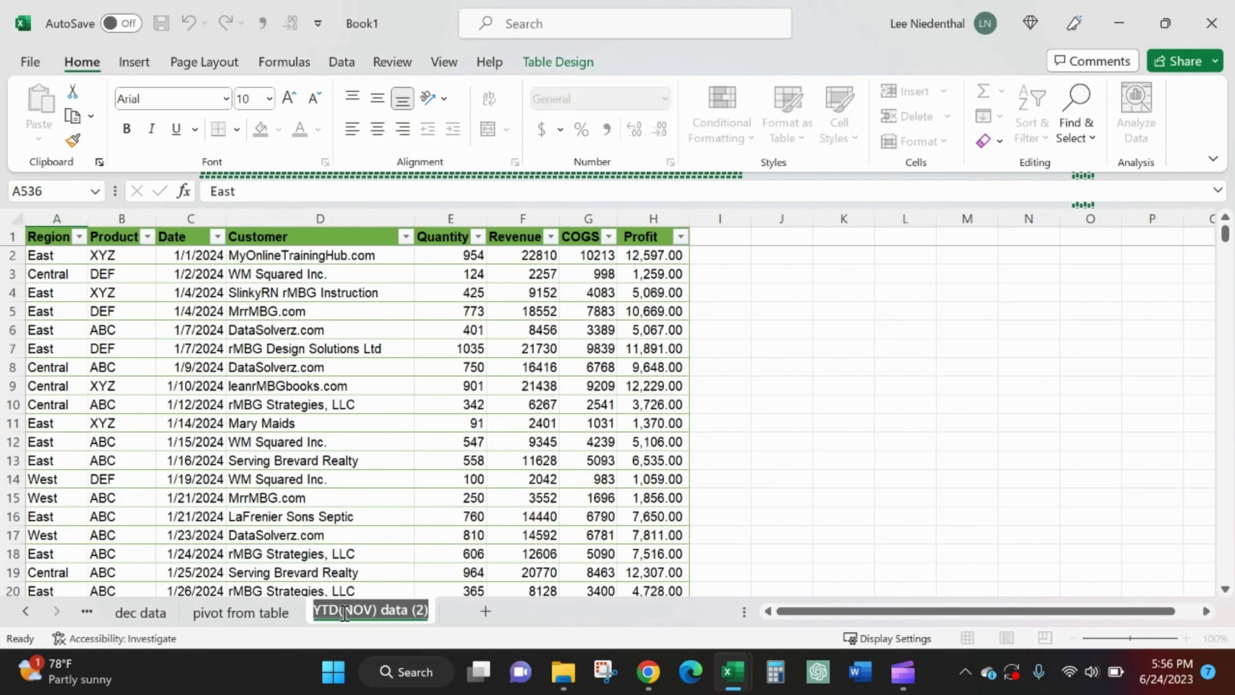
left_click_drag(345, 612, 648, 618)
key("BackSpace")
key("BackSpace")
key("BackSpace")
key("BackSpace")
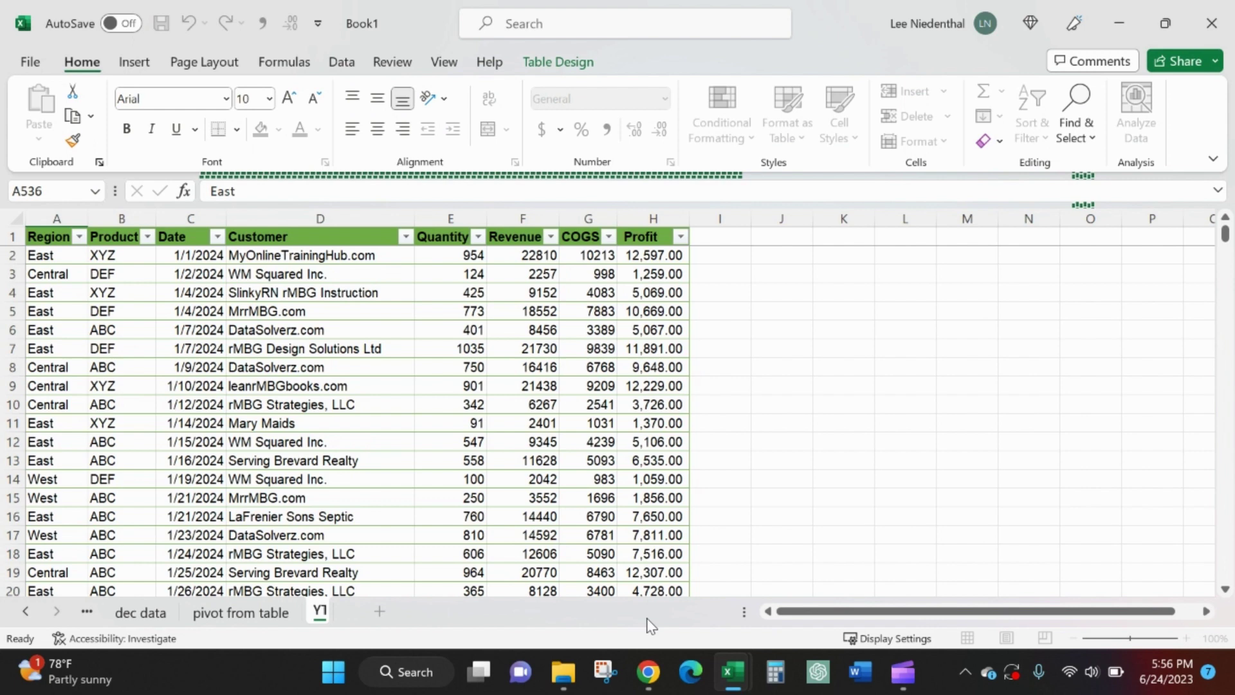
type("TABLE")
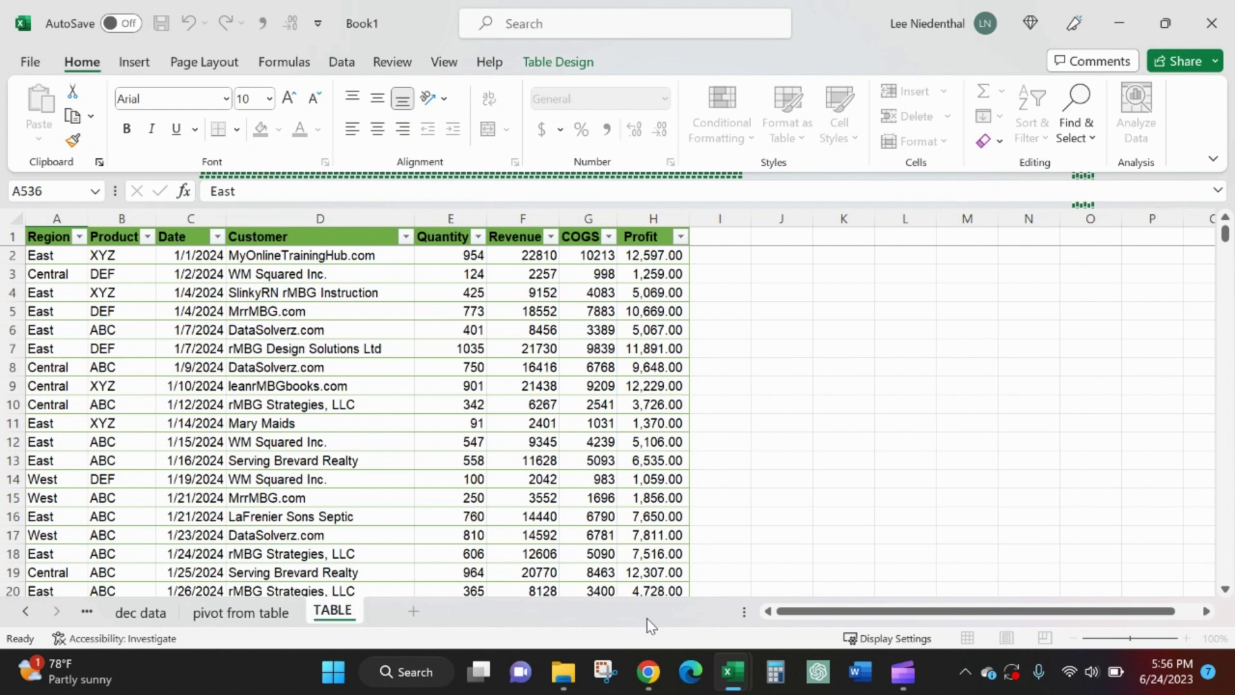
type(" DATA")
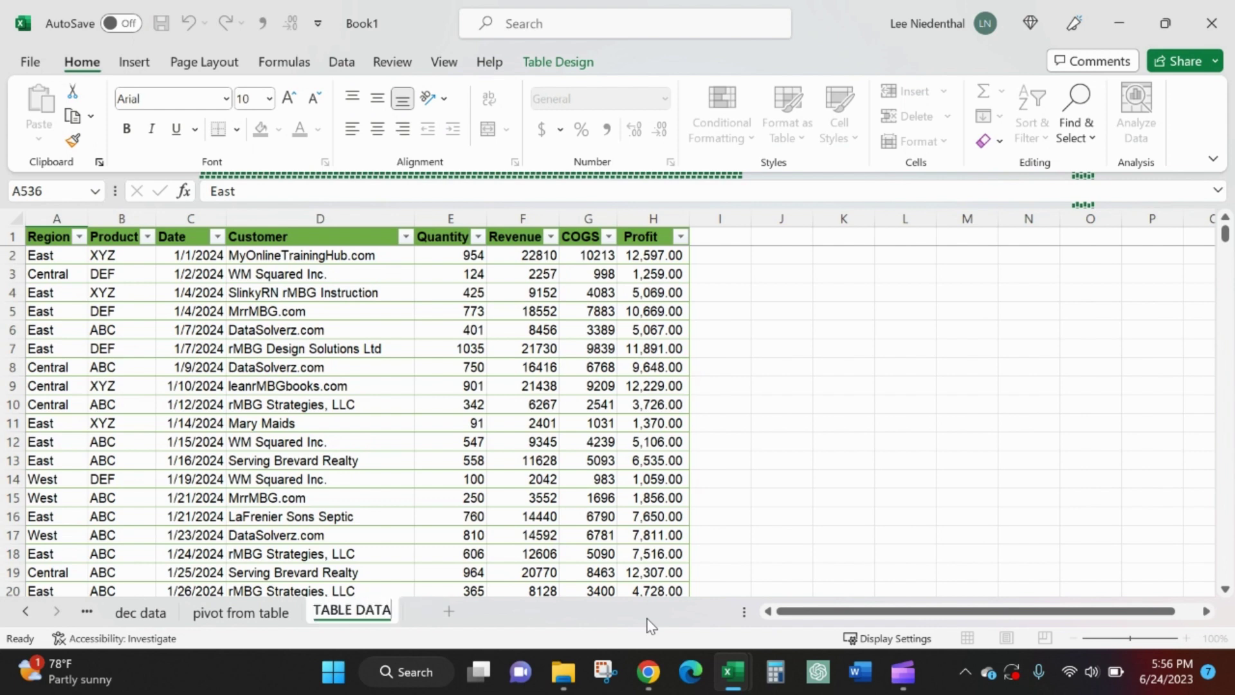
key("Return")
Step: Move to the first empty row just below the data table's last row
left_click(450, 499)
scroll(444, 502, "down", 4)
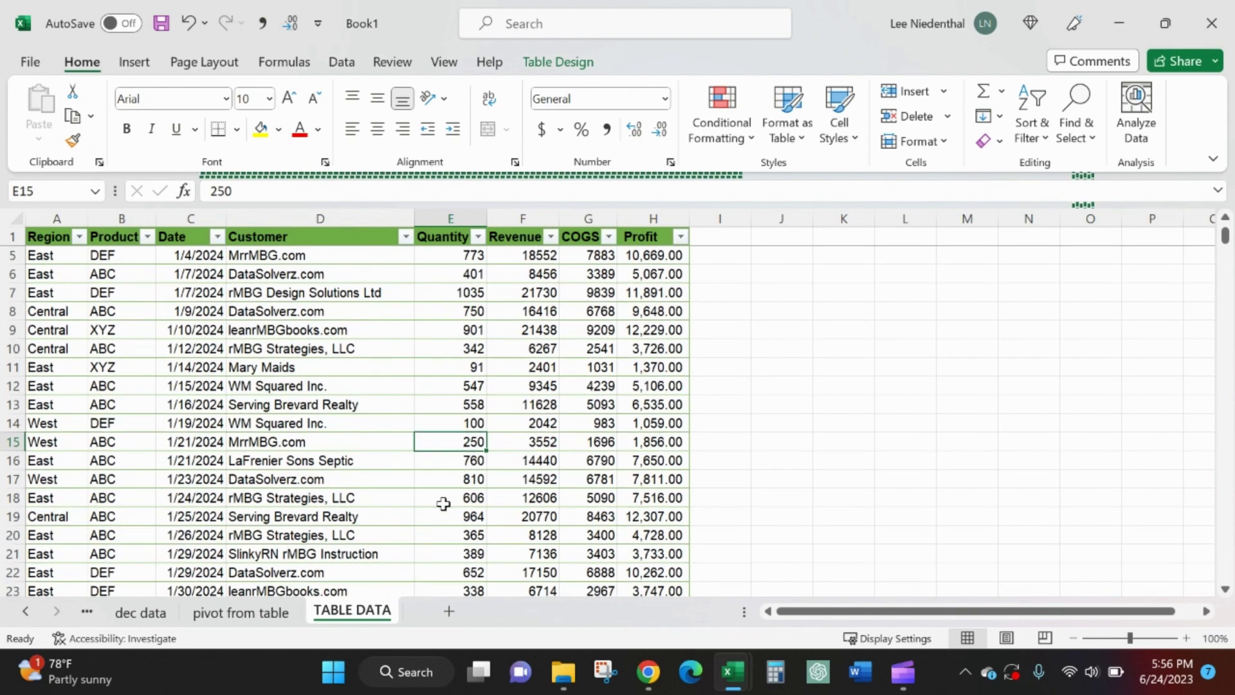
scroll(367, 477, "down", 3)
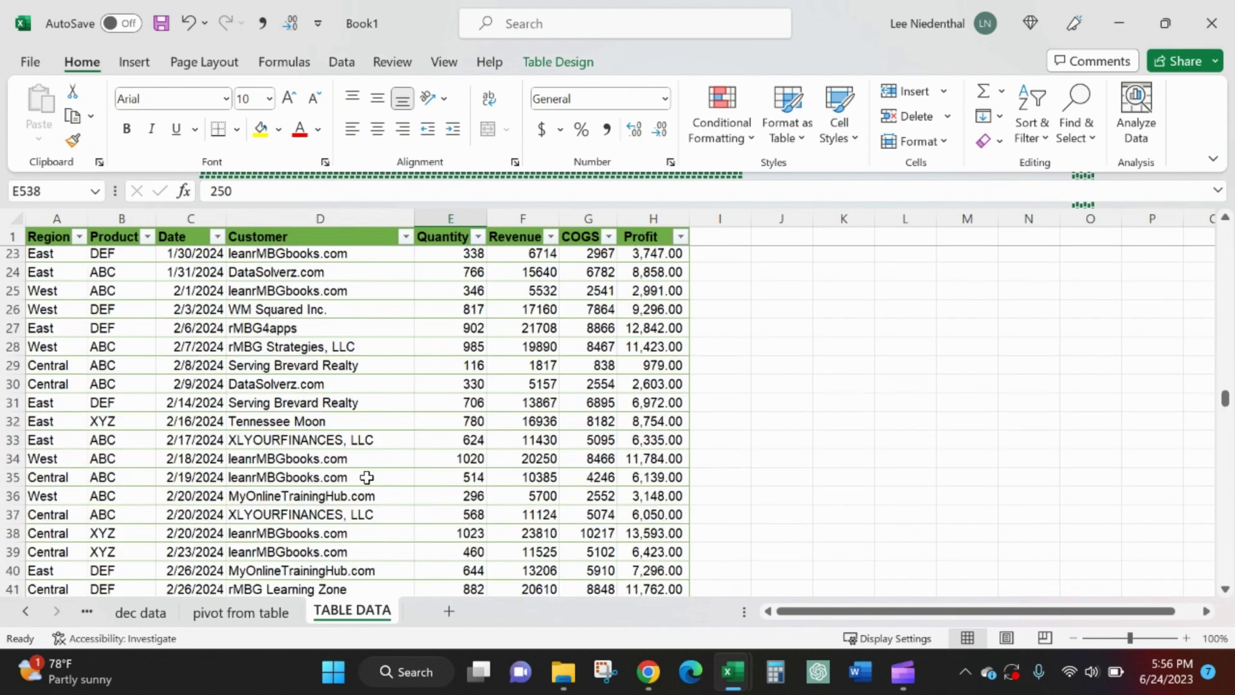
key("ctrl+Down")
scroll(367, 477, "down", 7)
key("Down")
key("Left")
key("Left")
key("Left")
key("Left")
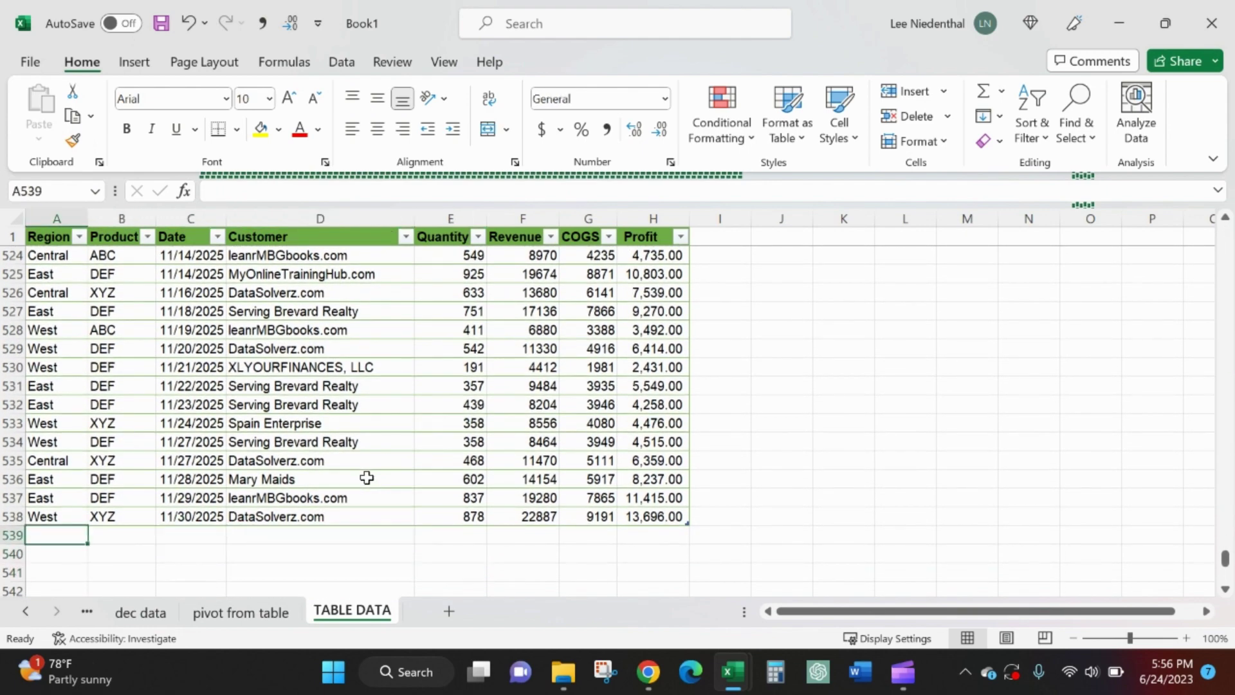
Step: Copy the December rows A2:H27 from dec data and paste them below the TABLE DATA table
left_click(166, 611)
left_click(133, 455)
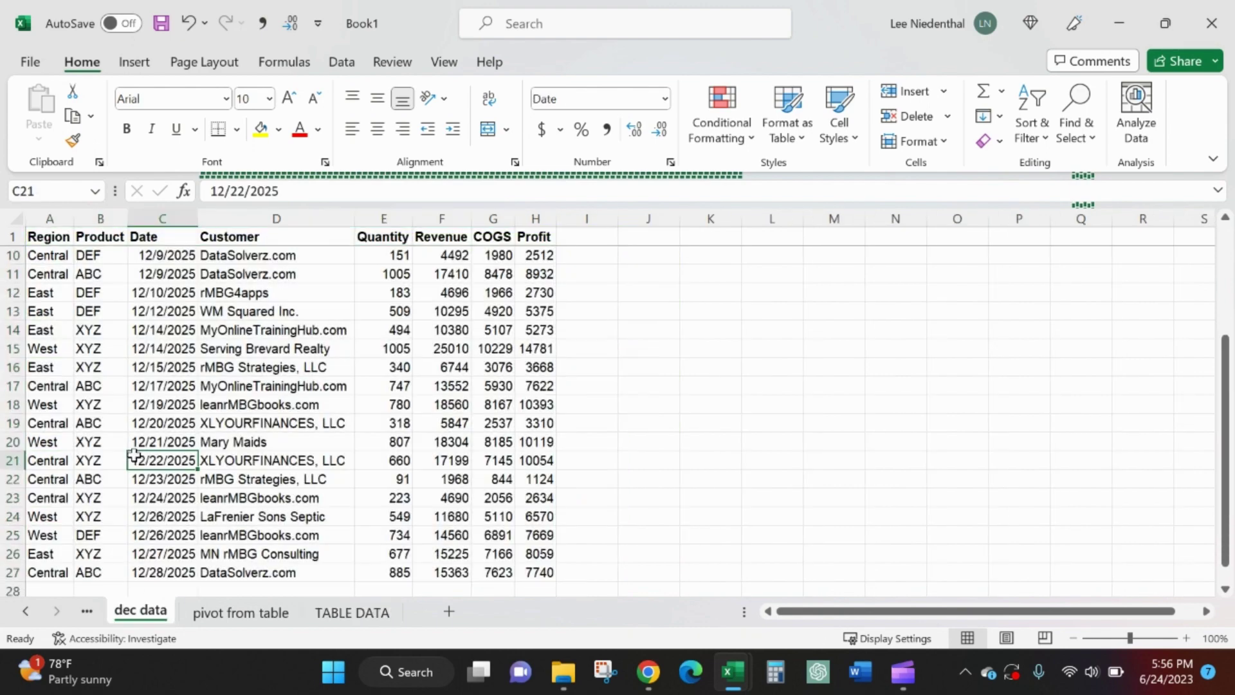
key("ctrl+Home")
key("ctrl+shift+End")
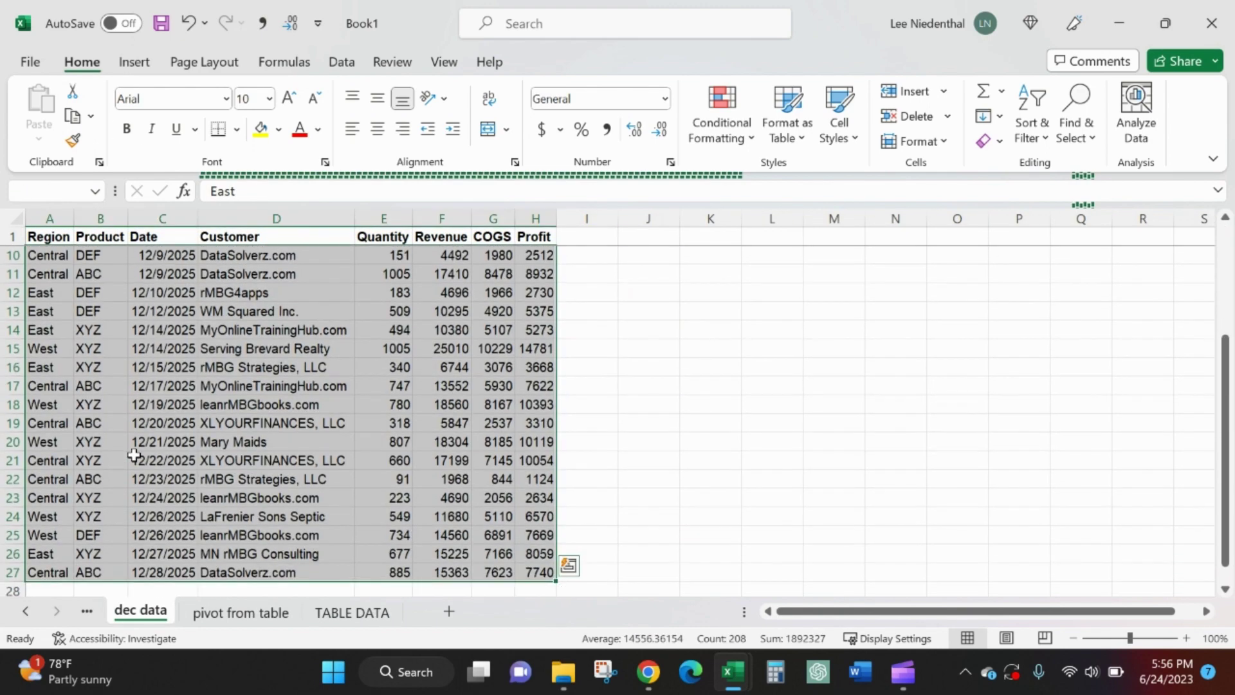
key("ctrl+c")
left_click(334, 613)
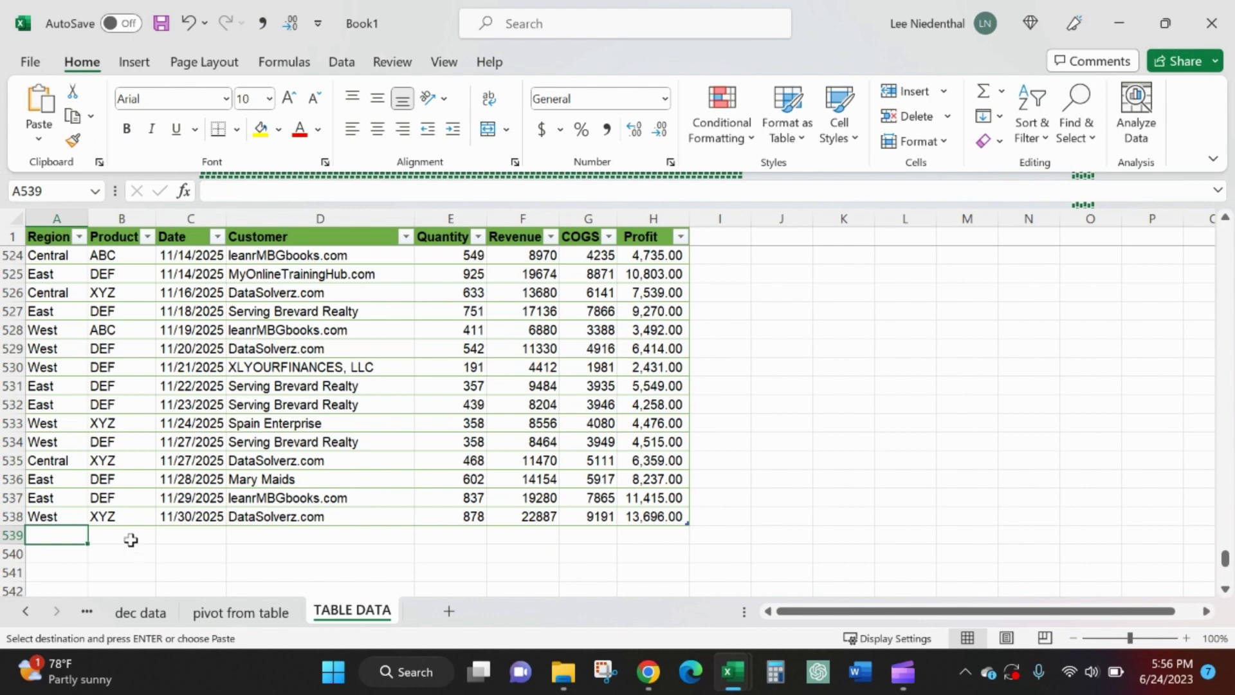
key("ctrl+v")
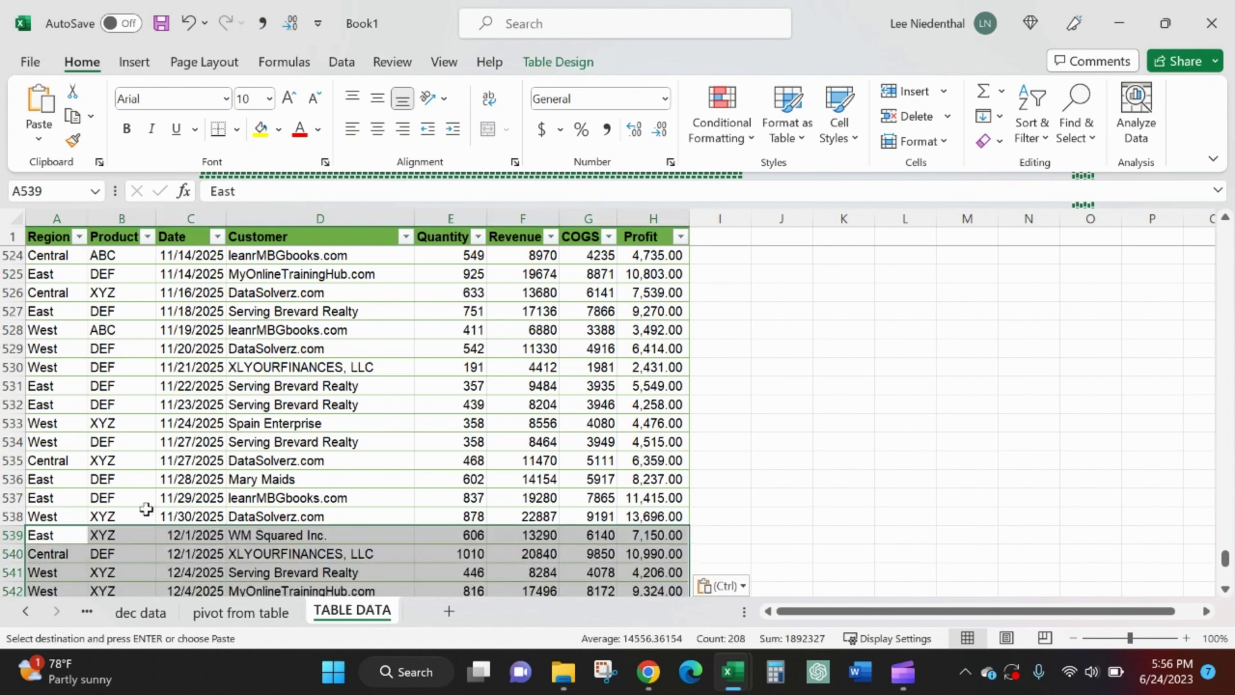
Step: Check the pasted December customers and dates, then show the 'pivot from table' sheet
left_click(146, 515)
scroll(146, 514, "down", 2)
left_click(191, 516)
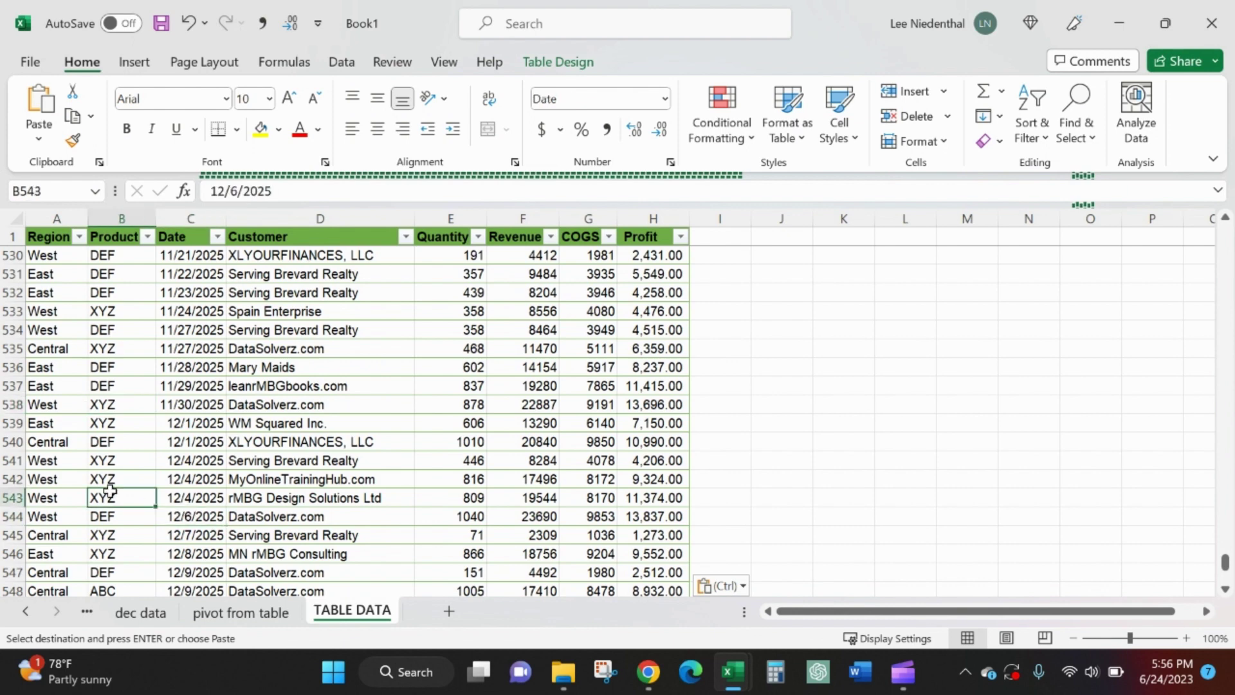
left_click(235, 462)
left_click(332, 495)
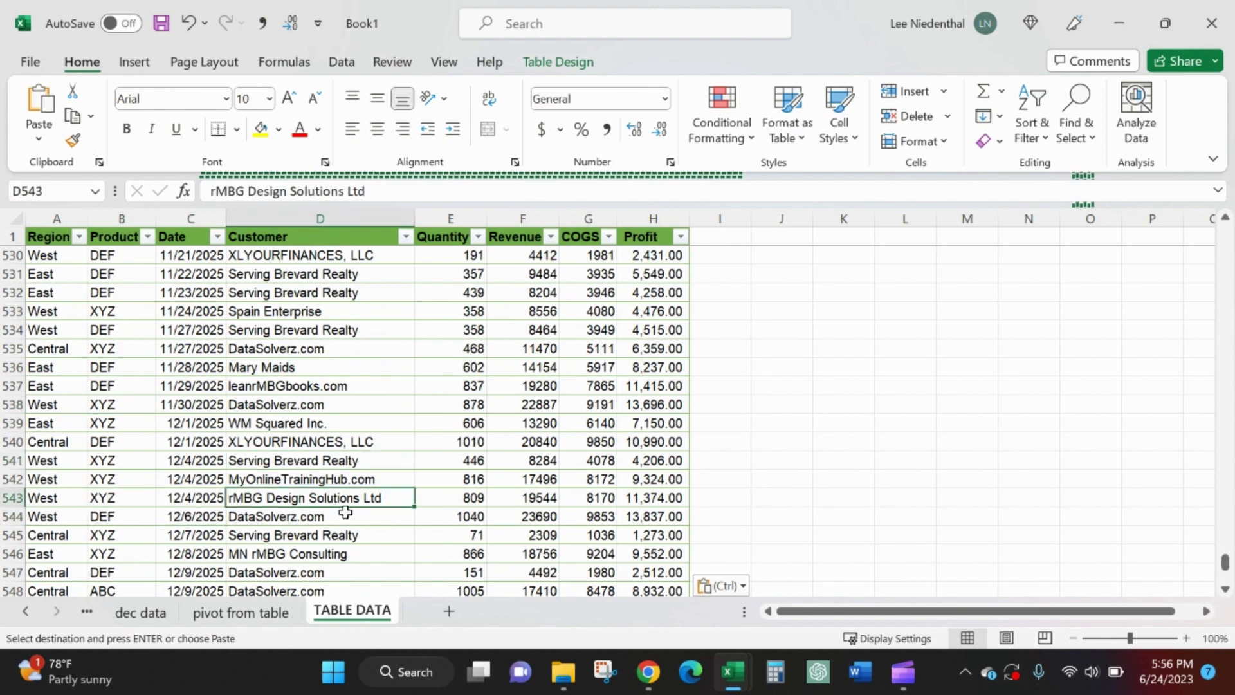
left_click(336, 514)
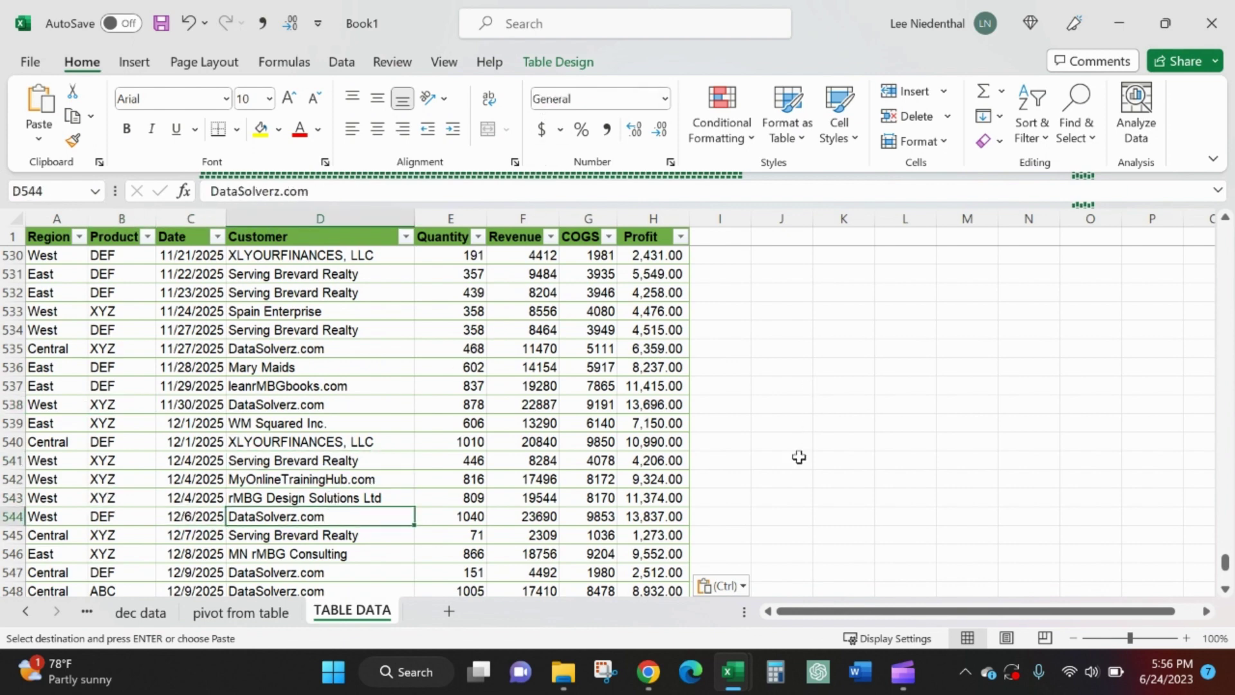
left_click(878, 445)
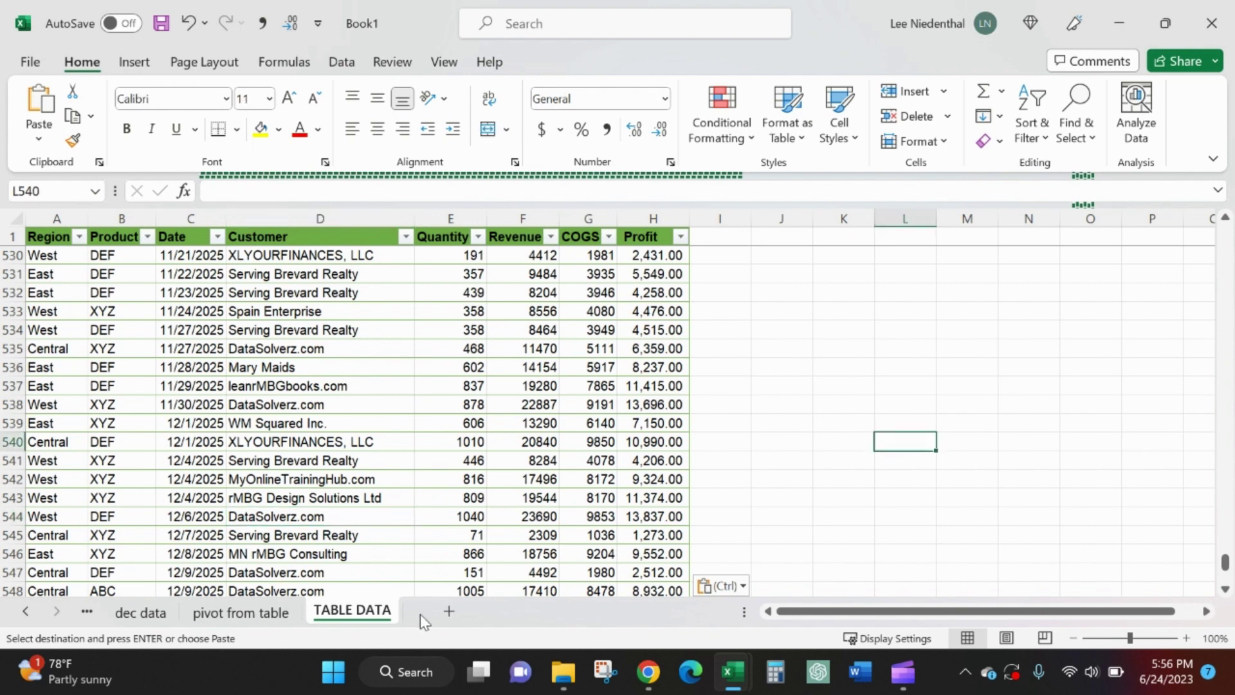
scroll(343, 578, "down", 1)
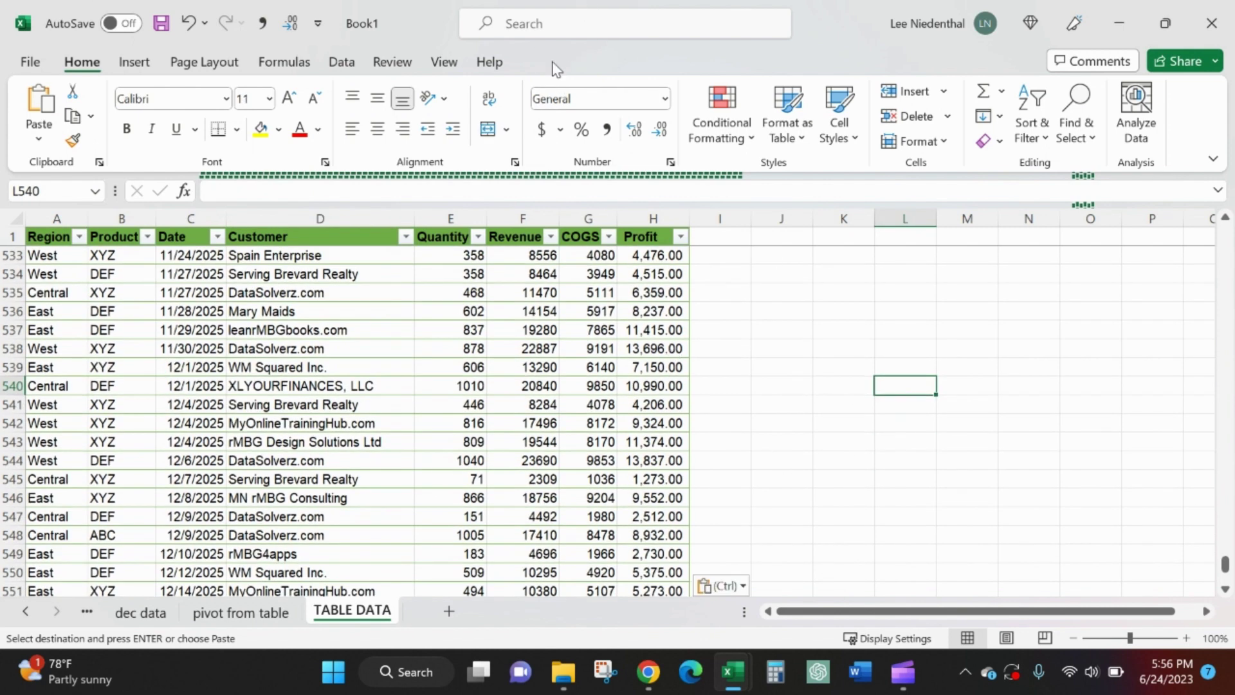
left_click(200, 549)
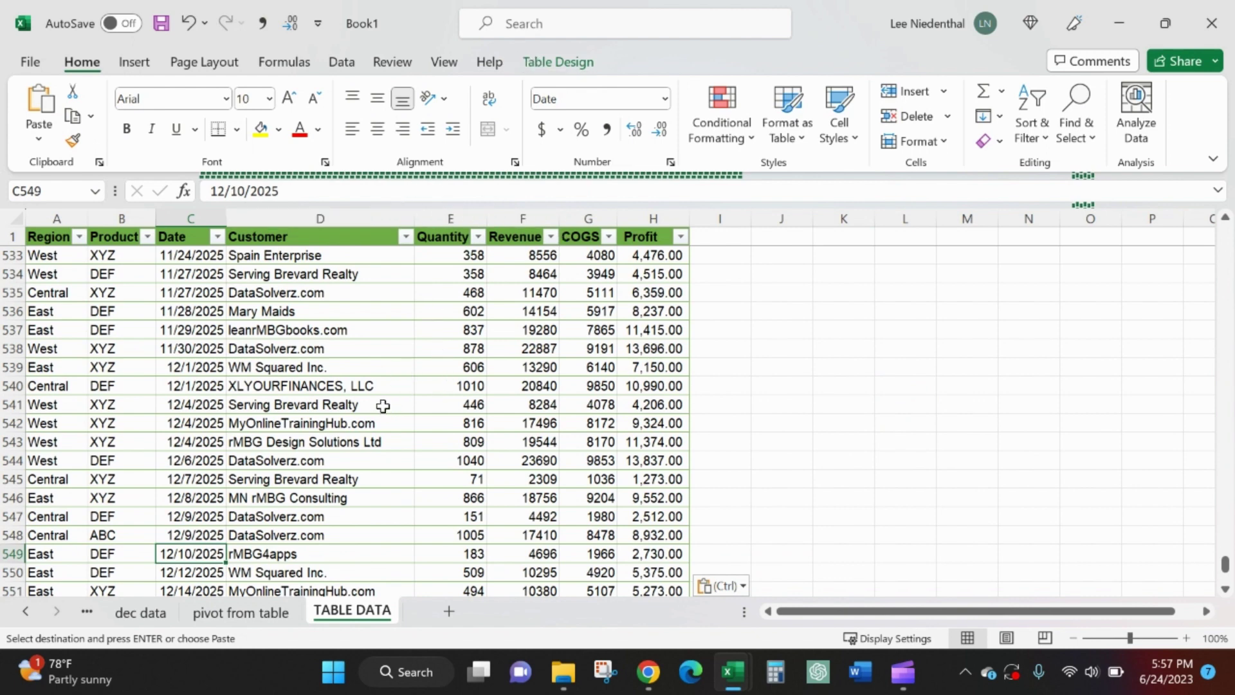
left_click(243, 614)
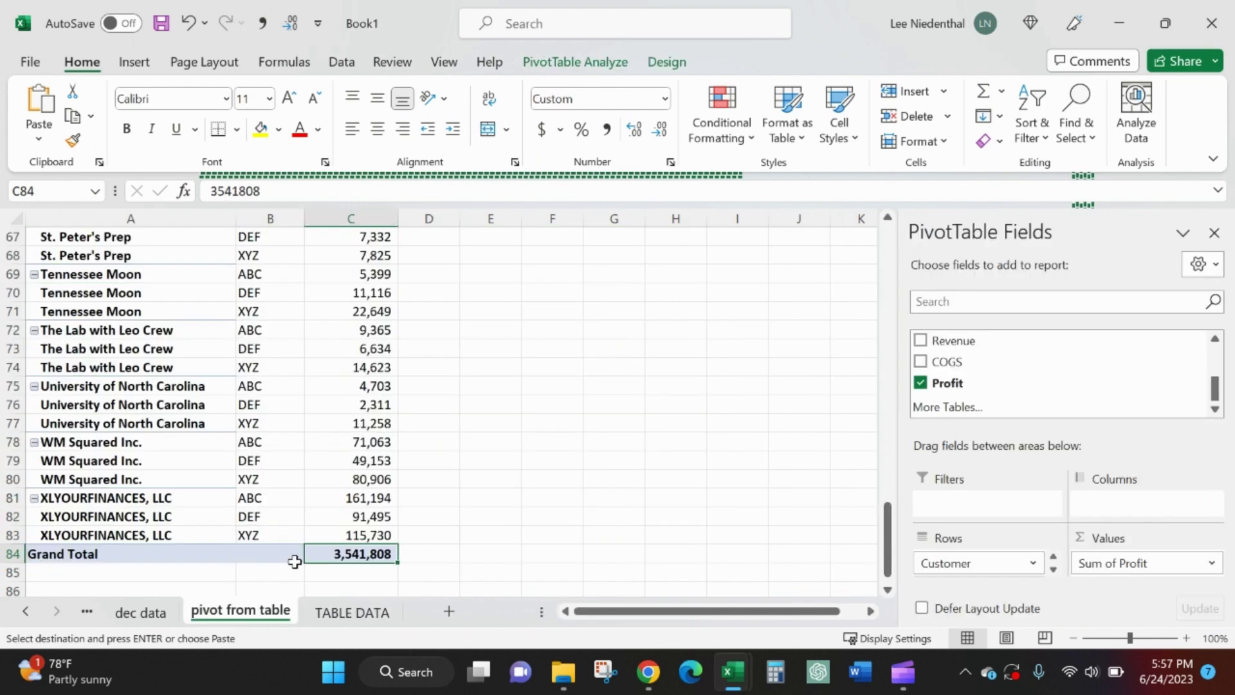
Step: Refresh the pivot table so the Grand Total reads 3,728,079 with December included
right_click(359, 462)
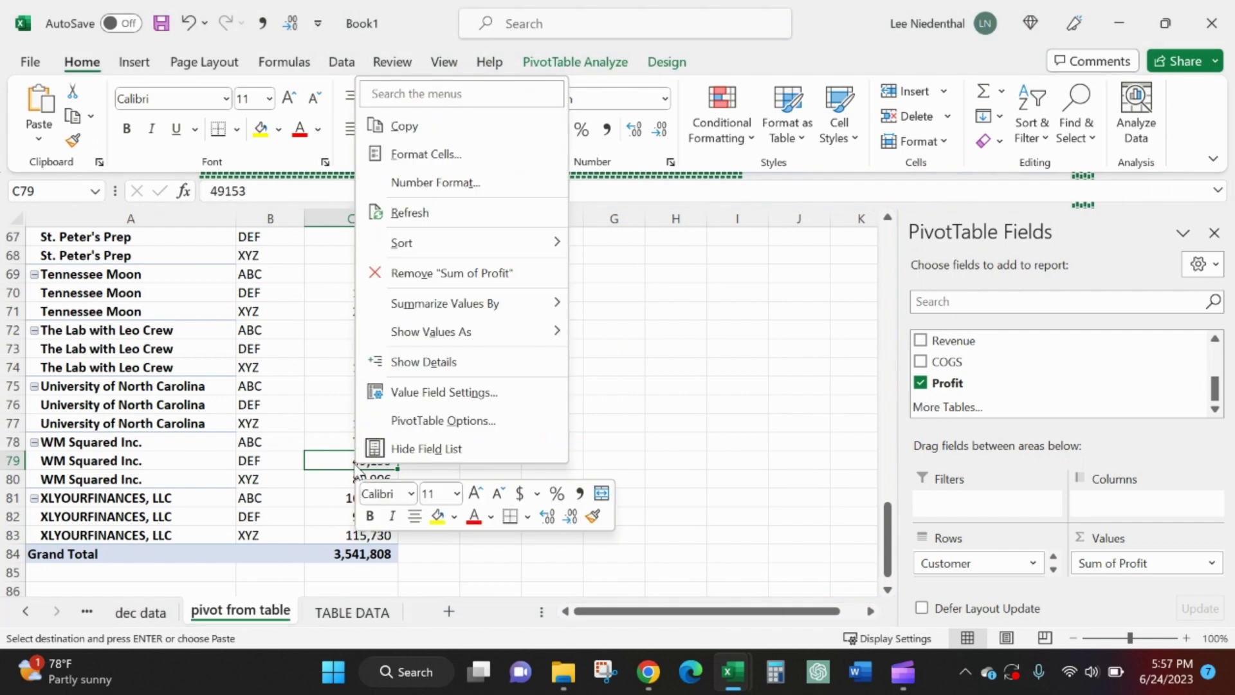
left_click(412, 215)
left_click(361, 569)
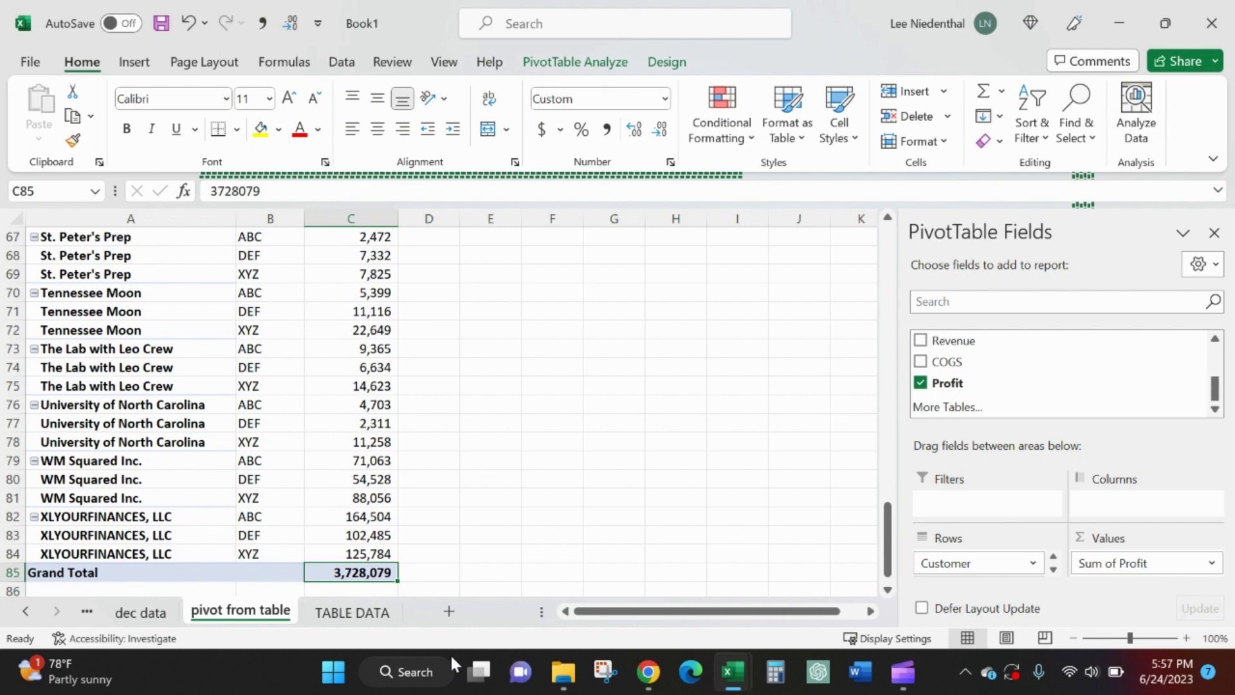
left_click(372, 618)
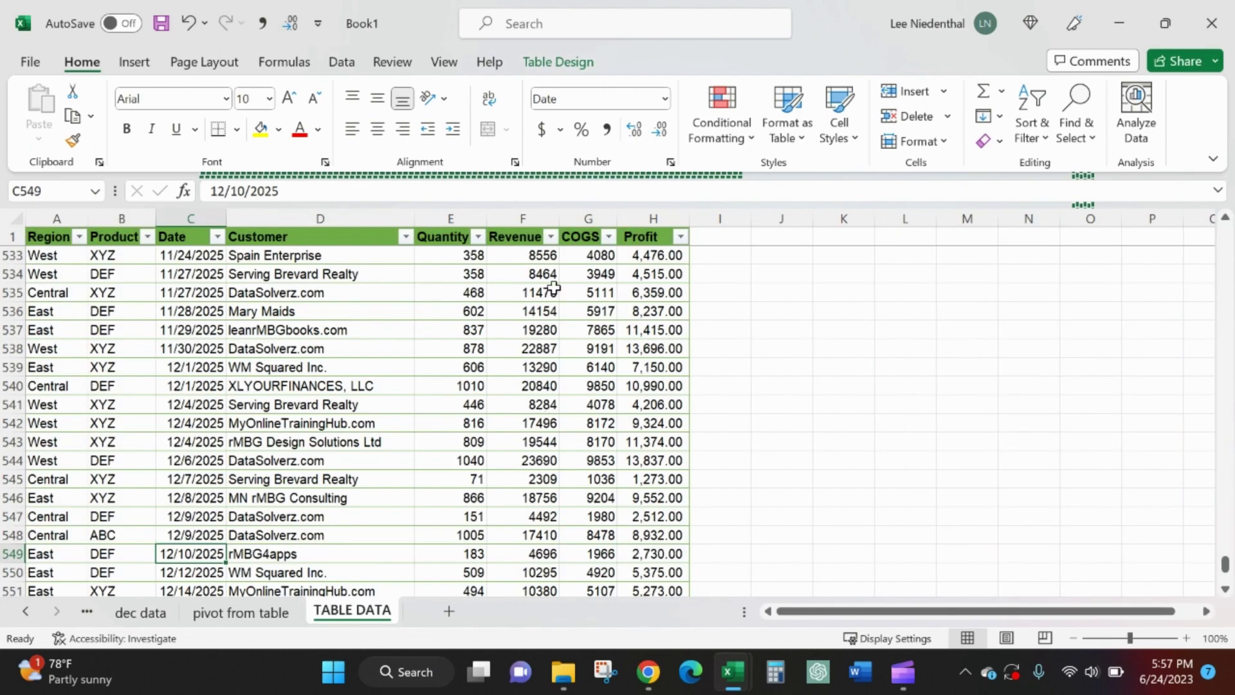
left_click(637, 218)
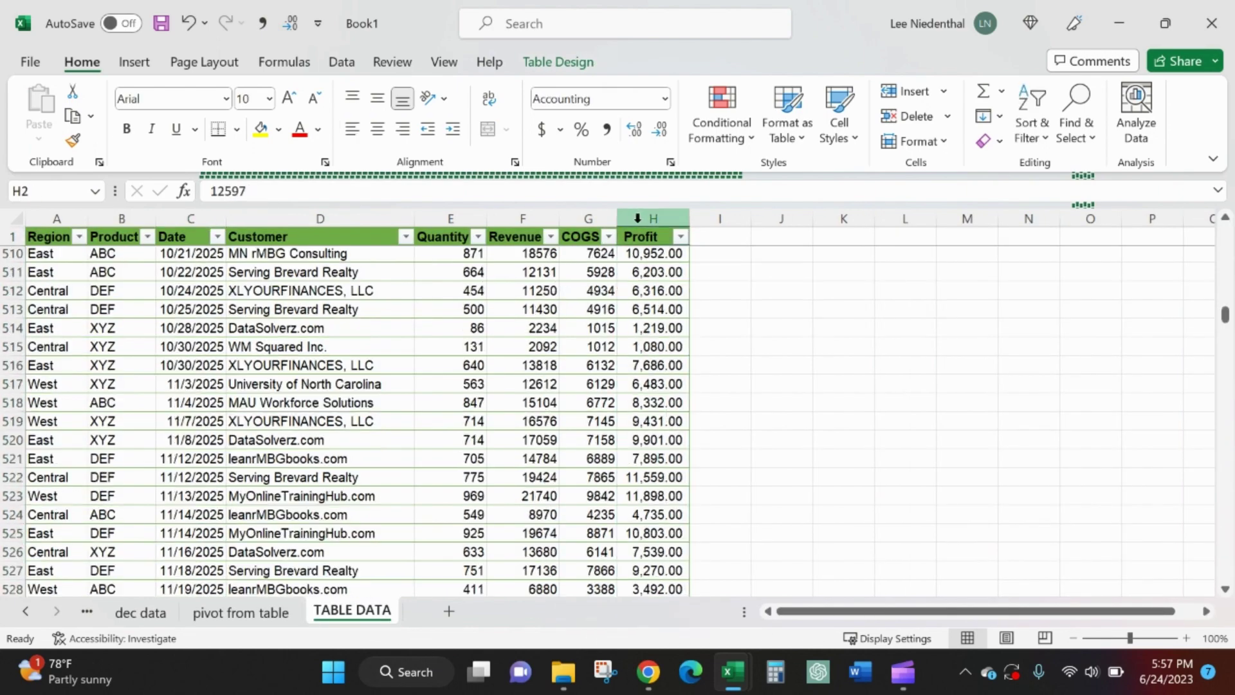
key("Down")
key("ctrl+shift+Down")
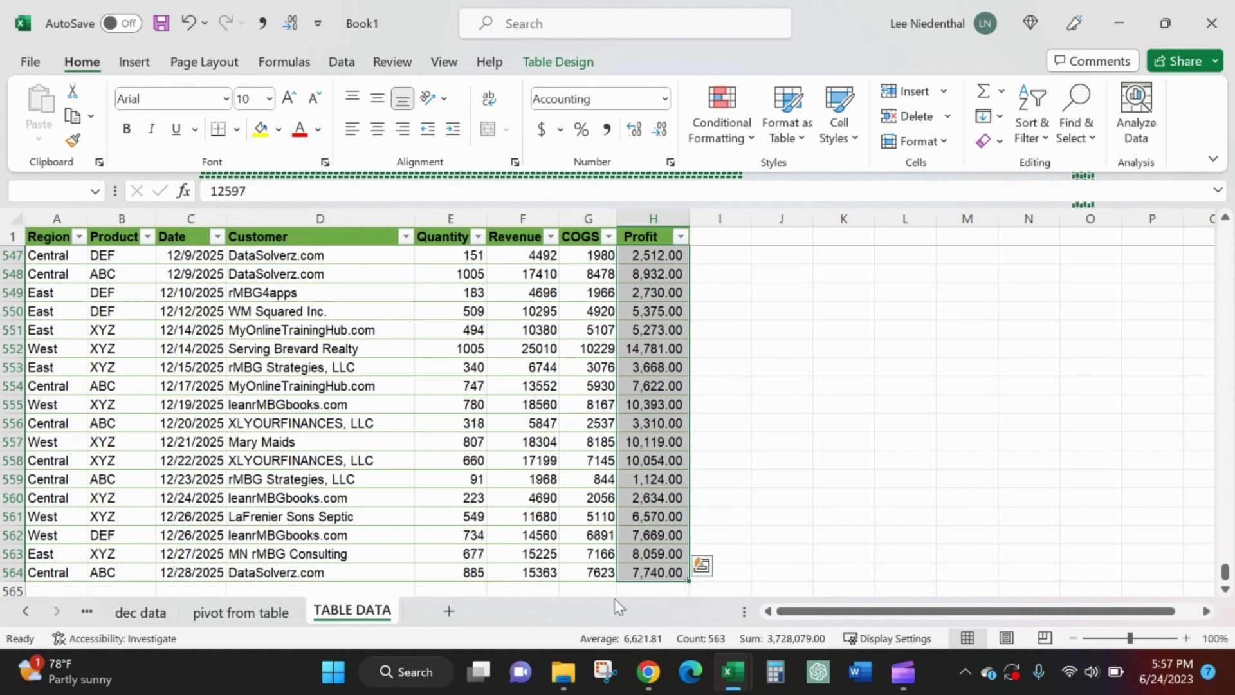
left_click(263, 623)
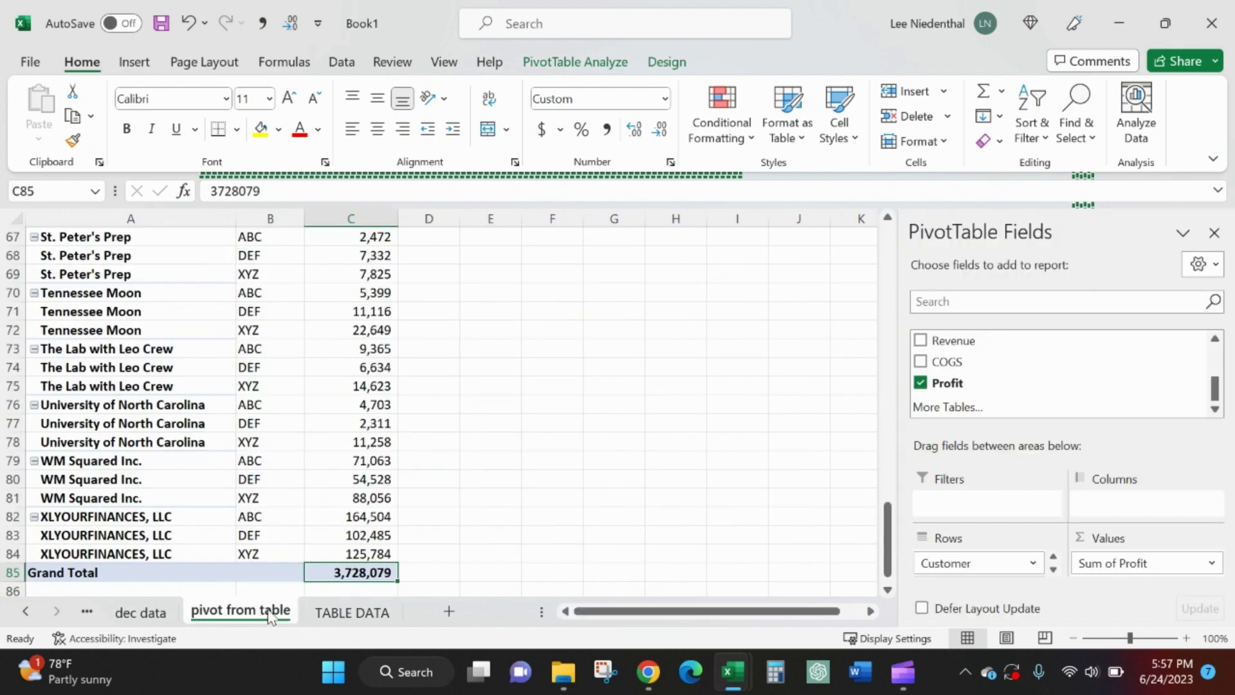